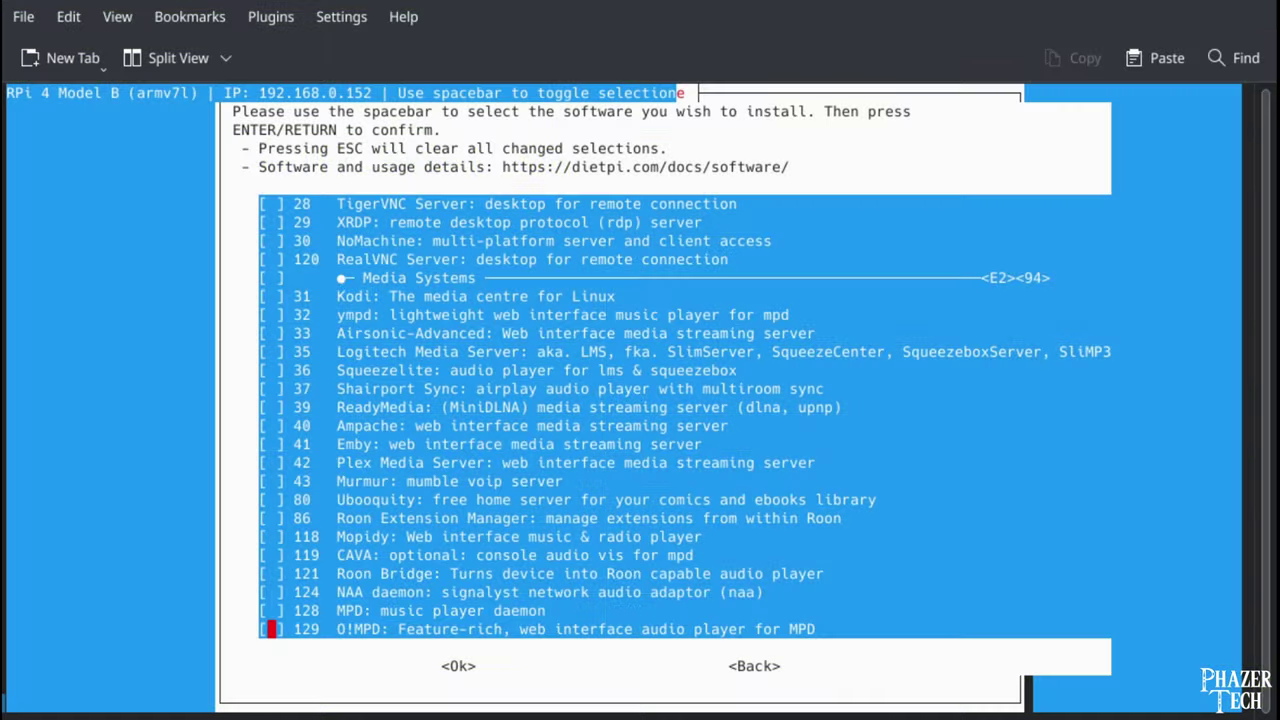
Step: Scroll down through the DietPi-Software list of media streaming servers and audio players
{"action": "key", "text": "Down"}
{"action": "key", "text": "Down"}
{"action": "key", "text": "Down"}
{"action": "key", "text": "Down"}
{"action": "key", "text": "Down"}
{"action": "key", "text": "Down"}
{"action": "key", "text": "Down"}
{"action": "key", "text": "Down"}
{"action": "key", "text": "Down"}
{"action": "key", "text": "Down"}
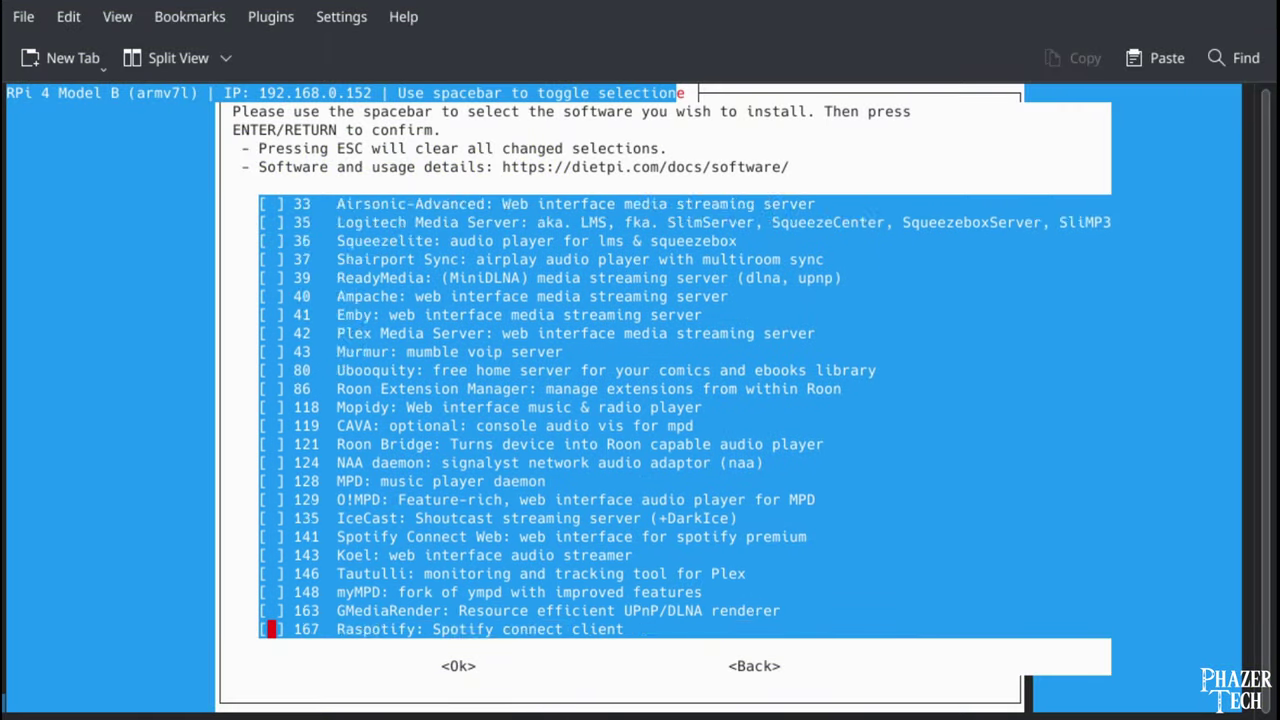
{"action": "key", "text": "Down"}
{"action": "key", "text": "Down"}
{"action": "key", "text": "Down"}
{"action": "key", "text": "Down"}
{"action": "key", "text": "Down"}
{"action": "key", "text": "Down"}
{"action": "key", "text": "Down"}
{"action": "key", "text": "Down"}
{"action": "key", "text": "Down"}
{"action": "key", "text": "Down"}
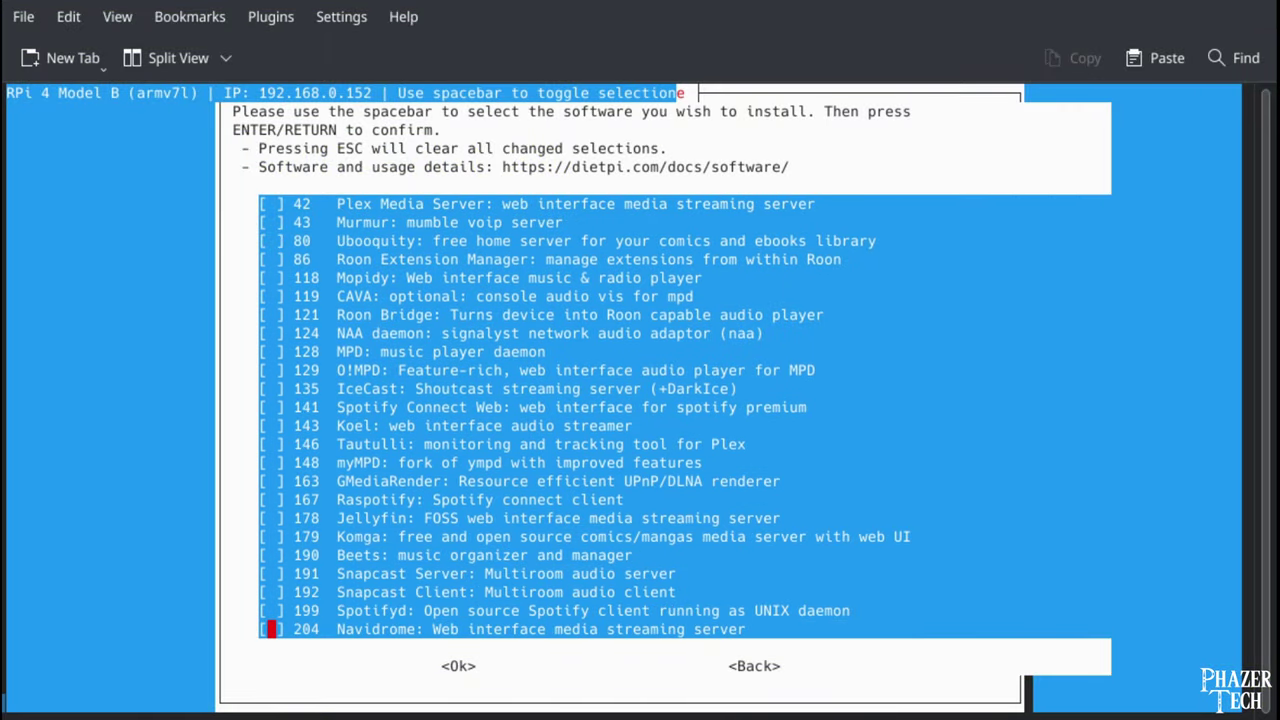
{"action": "key", "text": "Down"}
{"action": "key", "text": "Down"}
{"action": "key", "text": "Down"}
{"action": "key", "text": "Down"}
{"action": "key", "text": "Down"}
{"action": "key", "text": "Down"}
{"action": "key", "text": "Down"}
{"action": "key", "text": "Down"}
{"action": "key", "text": "Down"}
{"action": "key", "text": "Down"}
{"action": "key", "text": "Down"}
{"action": "key", "text": "Down"}
{"action": "key", "text": "Down"}
{"action": "key", "text": "Down"}
{"action": "key", "text": "Down"}
{"action": "key", "text": "Down"}
{"action": "key", "text": "Down"}
{"action": "key", "text": "Down"}
{"action": "key", "text": "Down"}
{"action": "key", "text": "Down"}
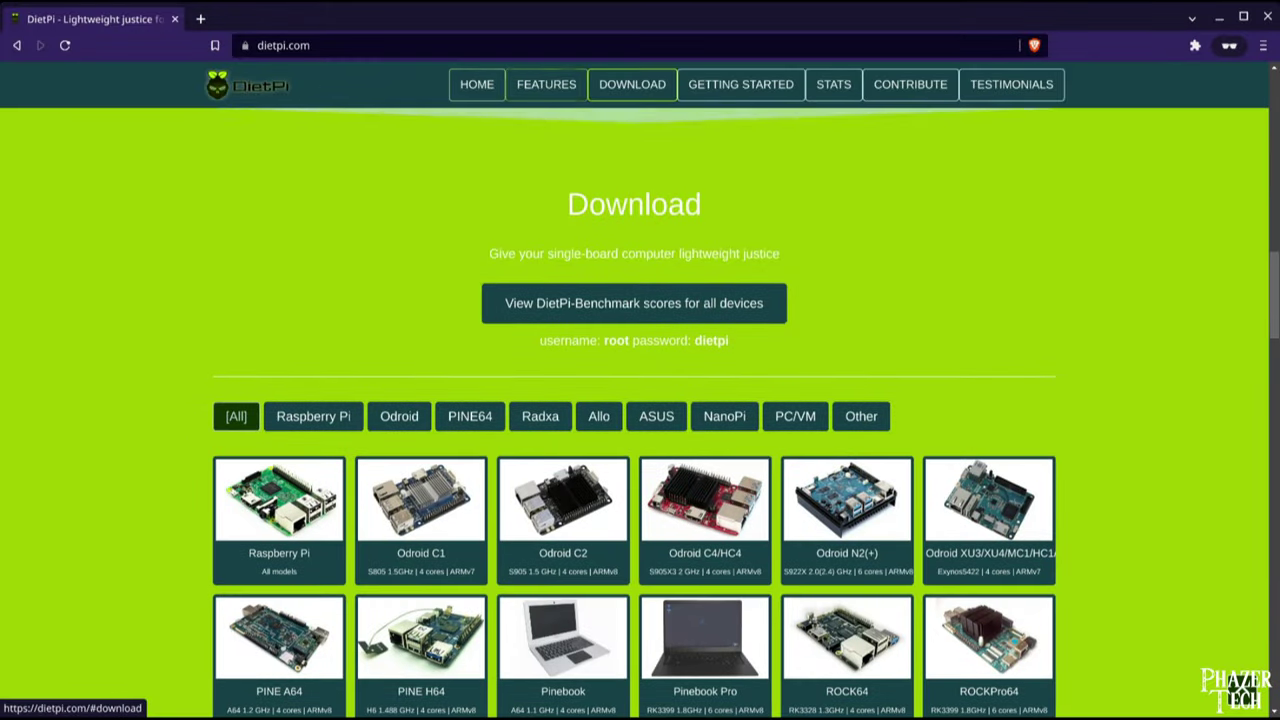
Step: Expand the Raspberry Pi tile in the Download section to show its DietPi image links
{"action": "scroll", "coordinate": [279, 317], "scroll_direction": "down", "scroll_amount": 2}
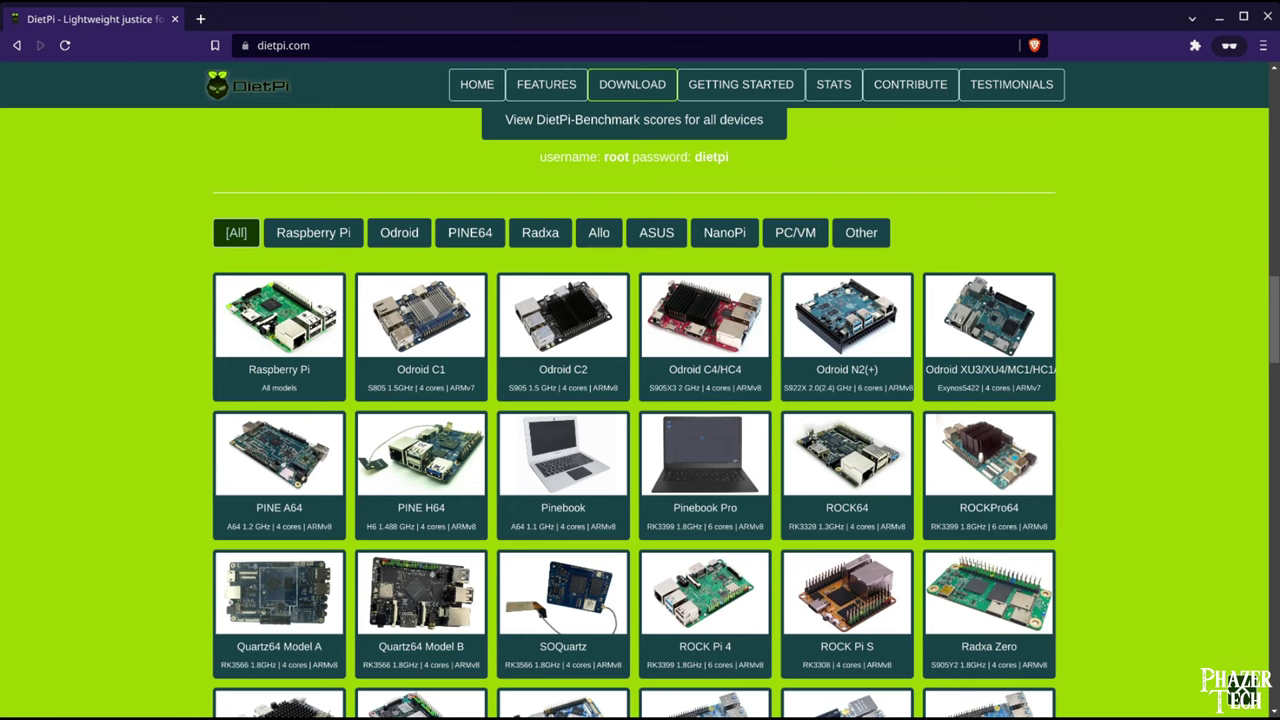
{"action": "left_click", "coordinate": [279, 315]}
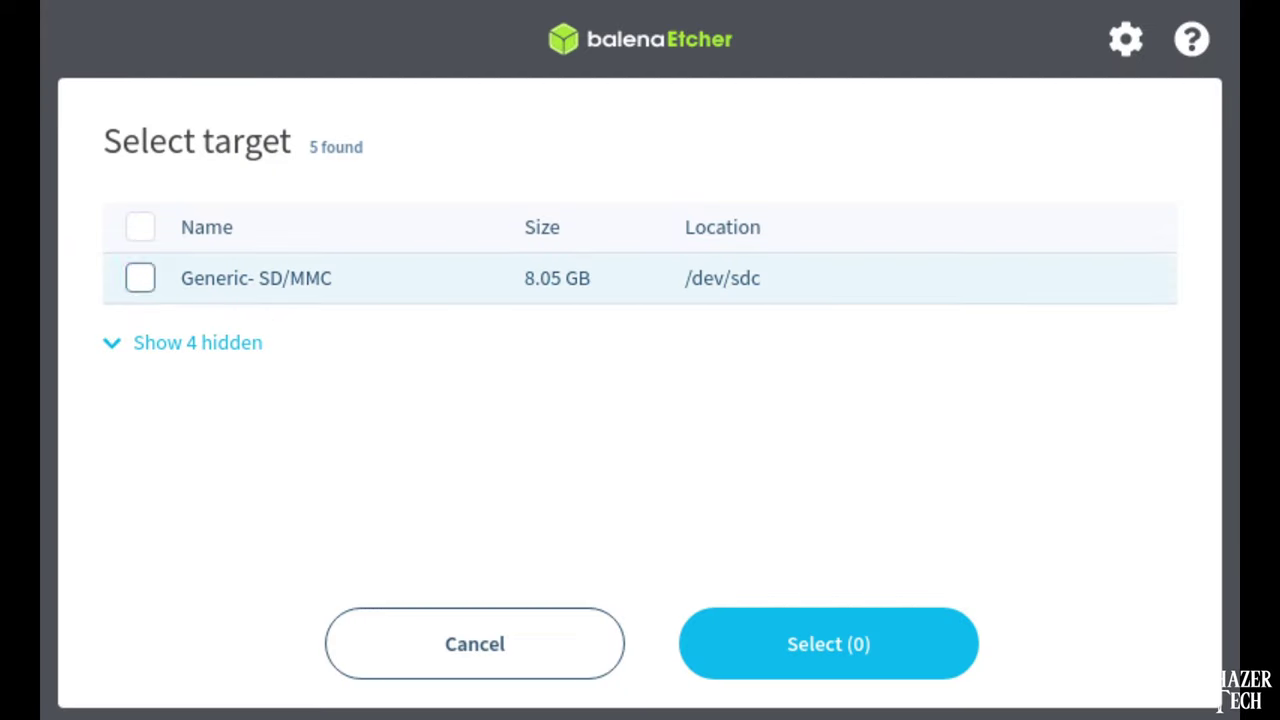
Step: Select the Generic SD/MMC 8.05 GB card as balenaEtcher's flash target
{"action": "left_click", "coordinate": [140, 278]}
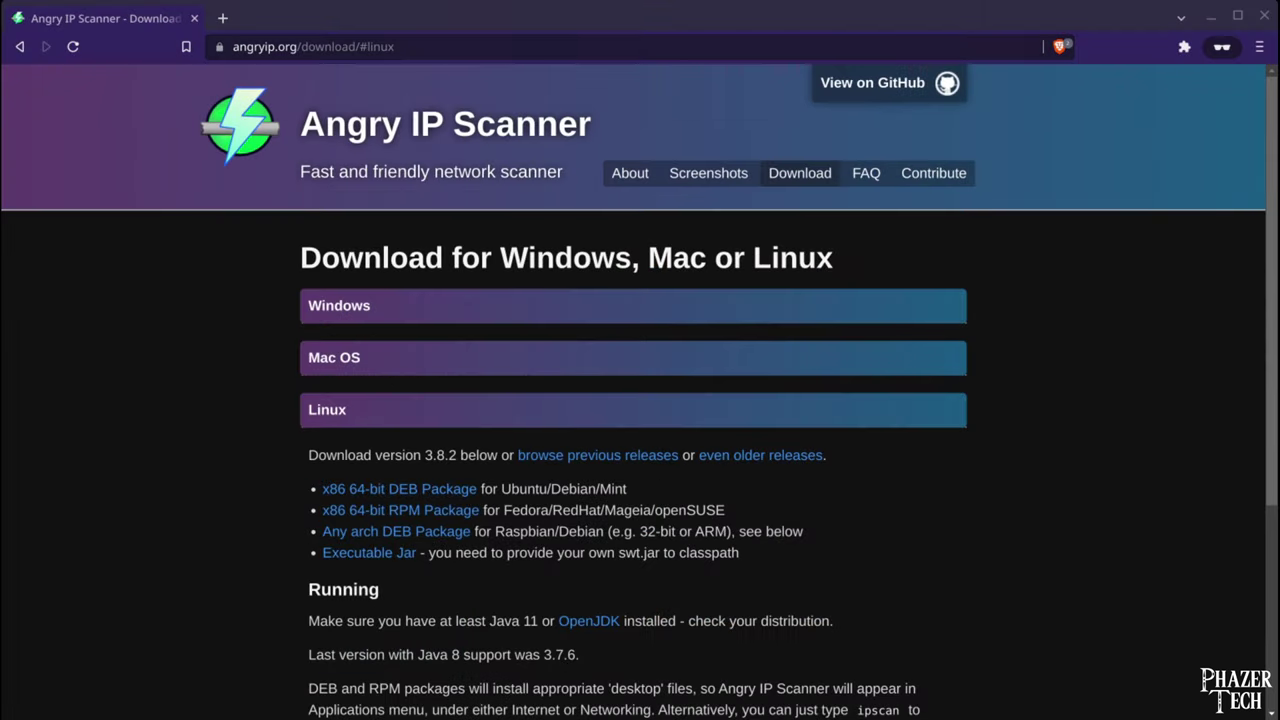
Step: Scroll the Angry IP Scanner download page to the version 3.8.2 Linux options
{"action": "scroll", "coordinate": [640, 300], "scroll_direction": "down", "scroll_amount": 3}
{"action": "scroll", "coordinate": [640, 300], "scroll_direction": "up", "scroll_amount": 3}
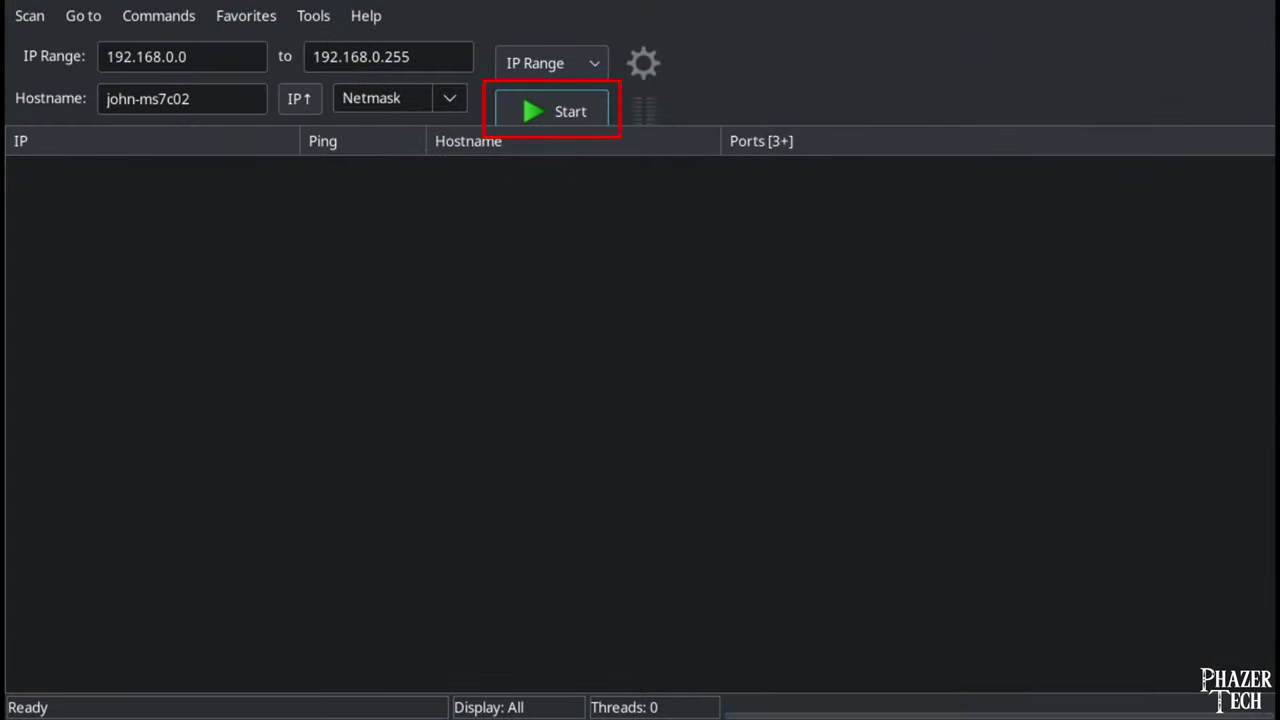
Step: Scan 192.168.0.0–192.168.0.255, sort results by hostname, and select the unnamed host 192.168.0.152
{"action": "key", "text": "Return"}
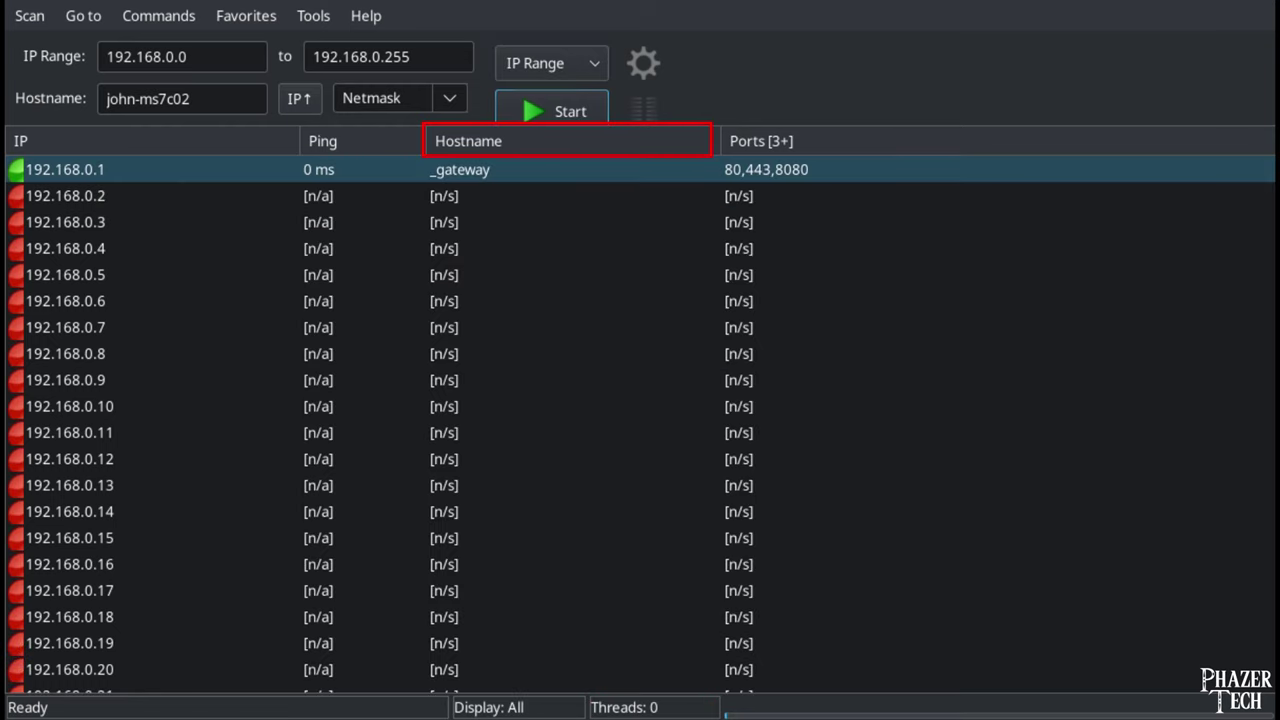
{"action": "left_click", "coordinate": [567, 141]}
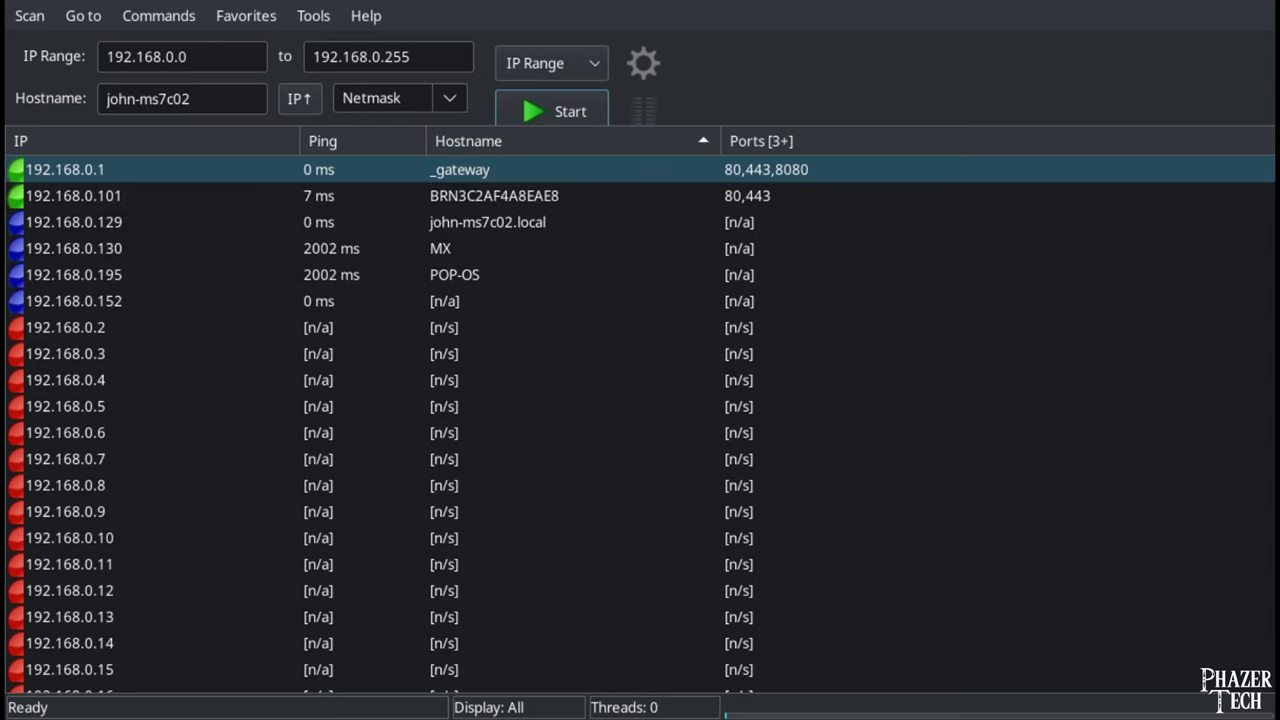
{"action": "left_click", "coordinate": [73, 301]}
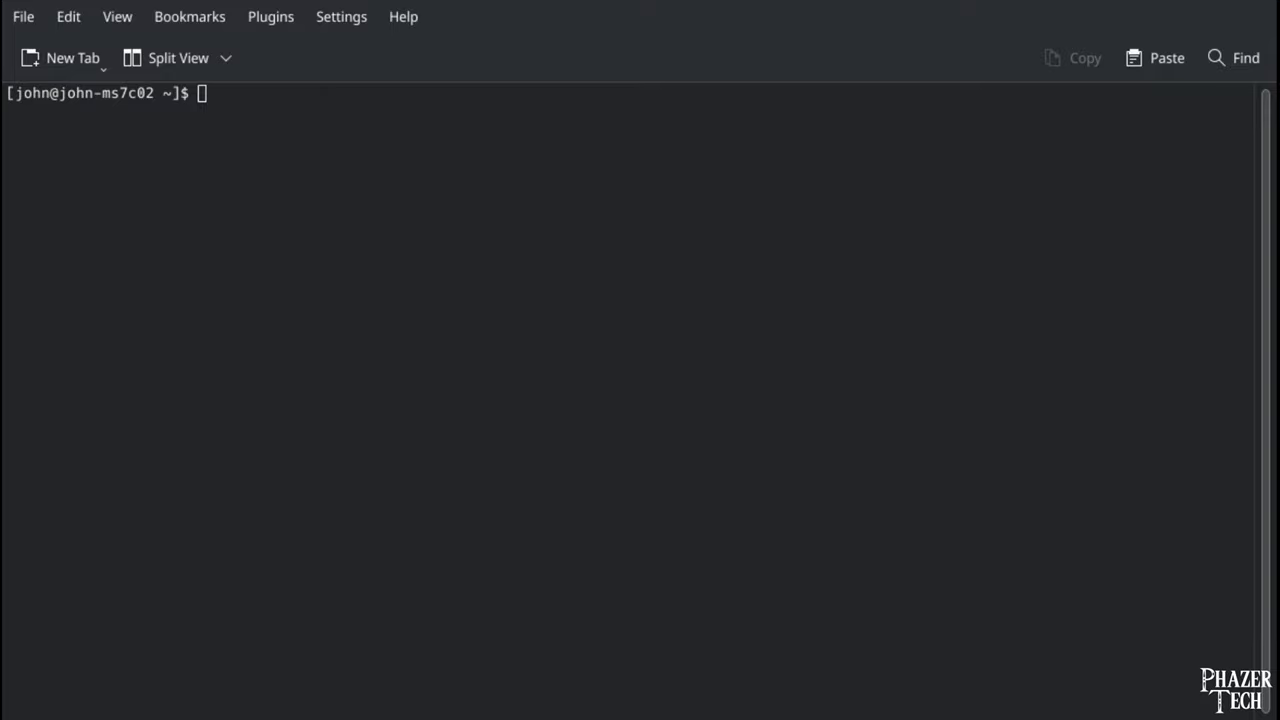
{"action": "type", "text": "ssh root"}
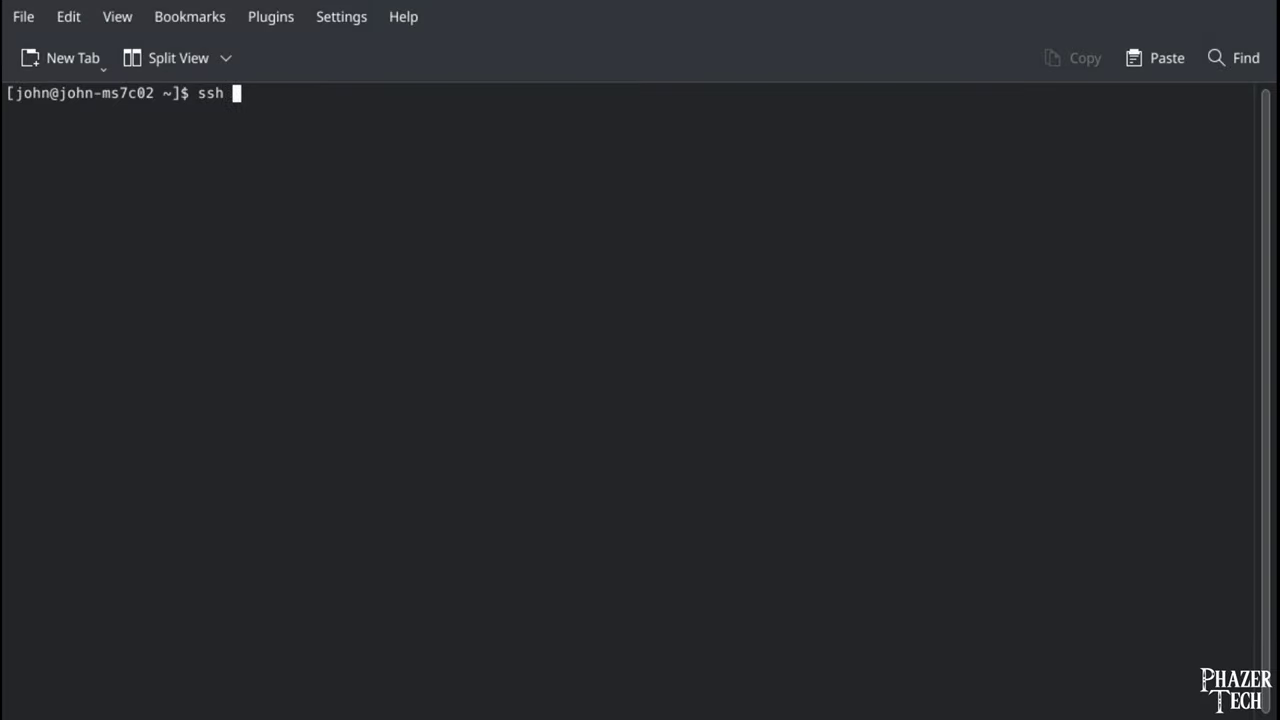
{"action": "type", "text": "@192.168.0.15"}
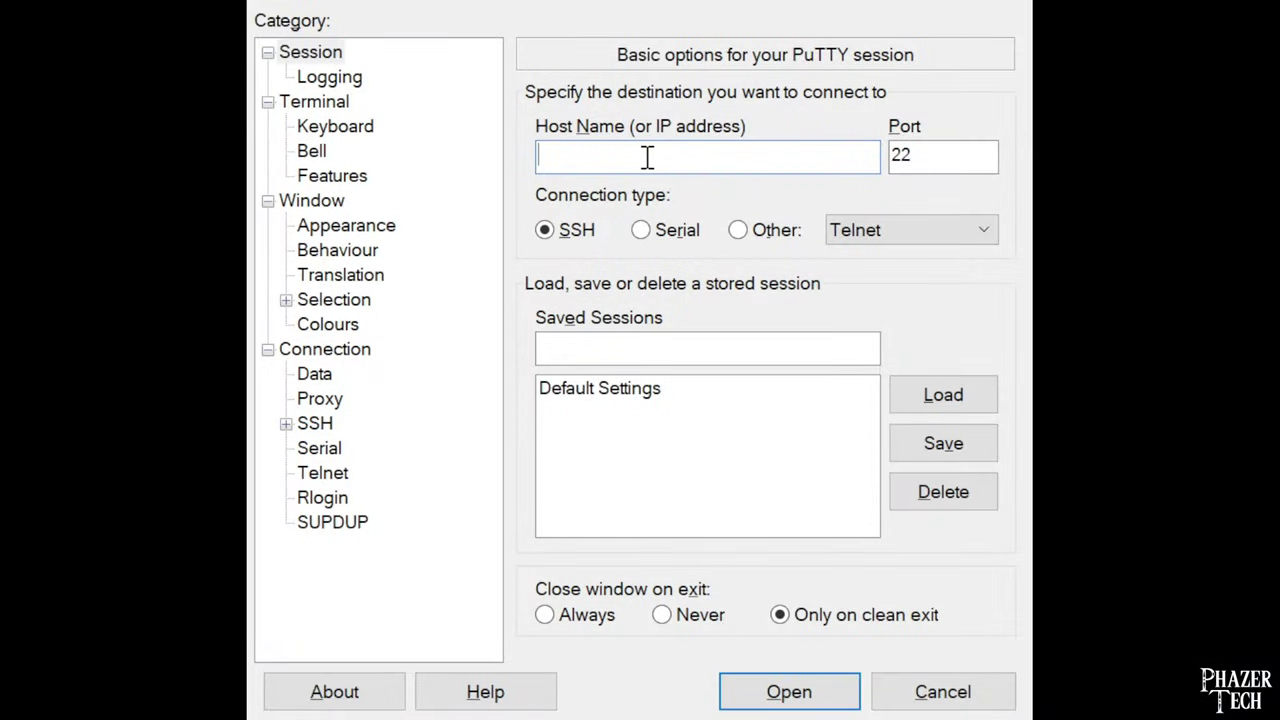
{"action": "type", "text": "192.168.0.152"}
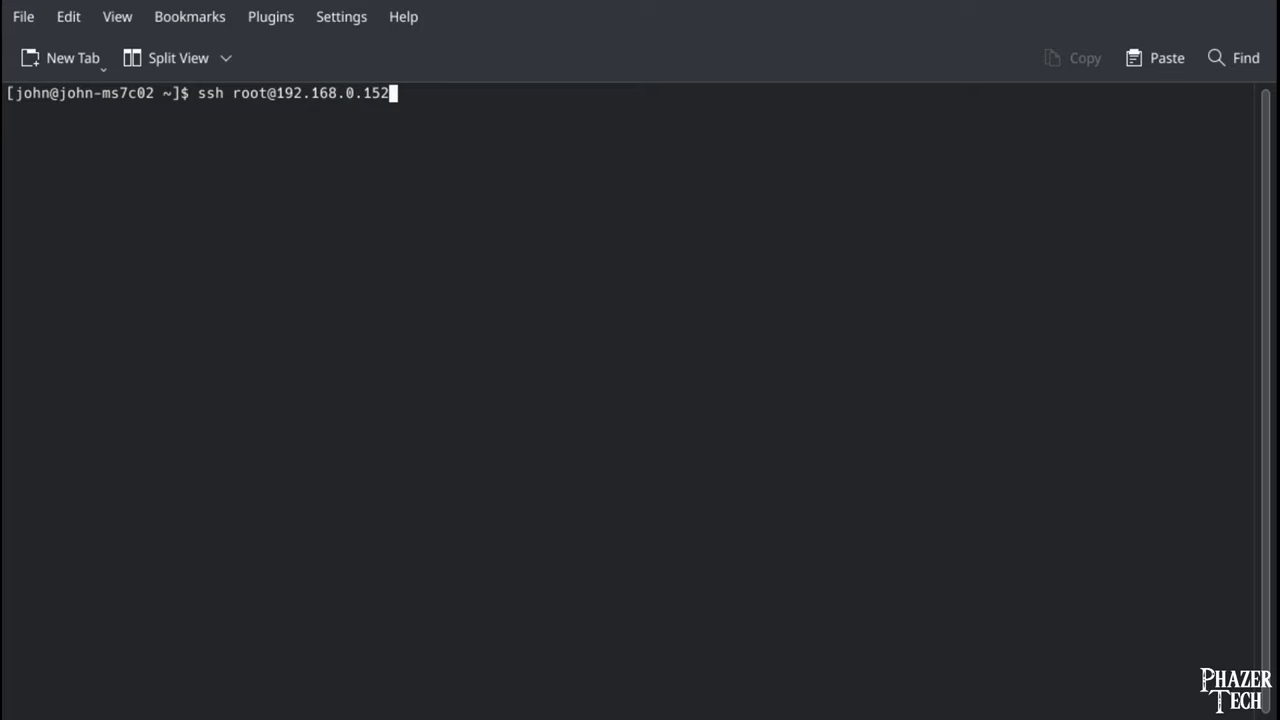
Step: SSH into 192.168.0.152 as root, accept the host key, log in, and opt out of DietPi-Survey
{"action": "key", "text": "Return"}
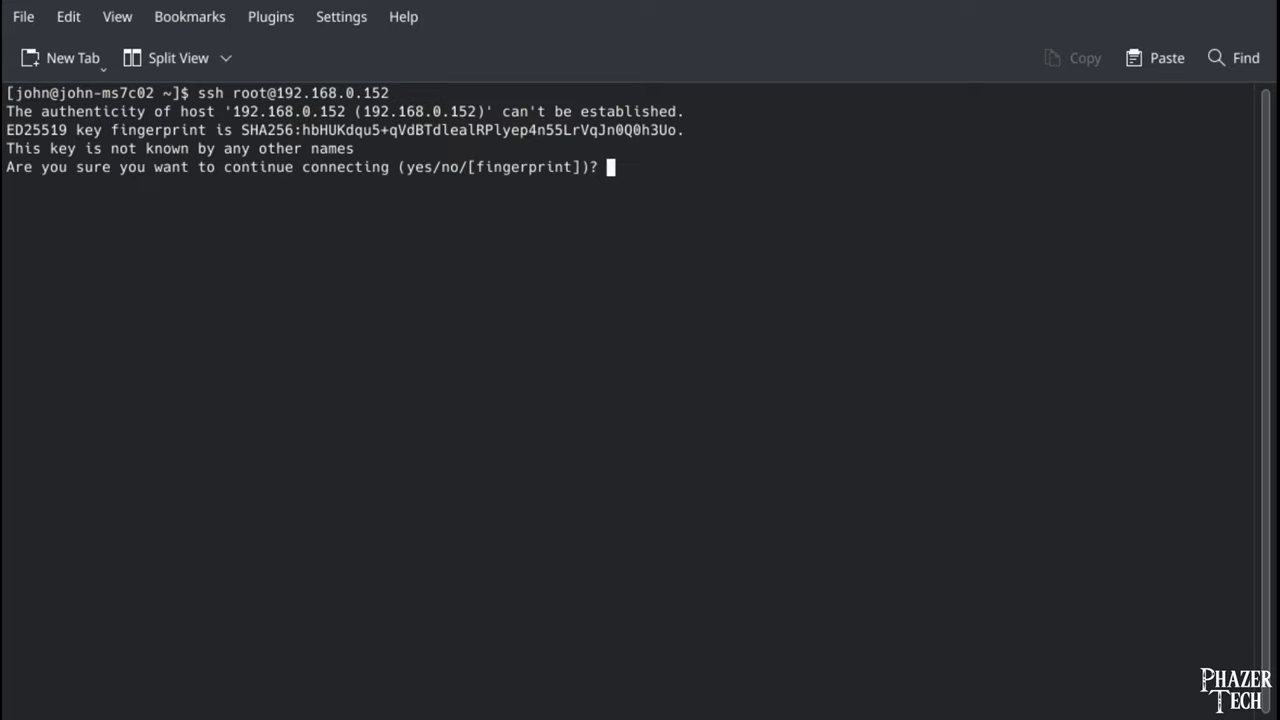
{"action": "type", "text": "yes"}
{"action": "key", "text": "Return"}
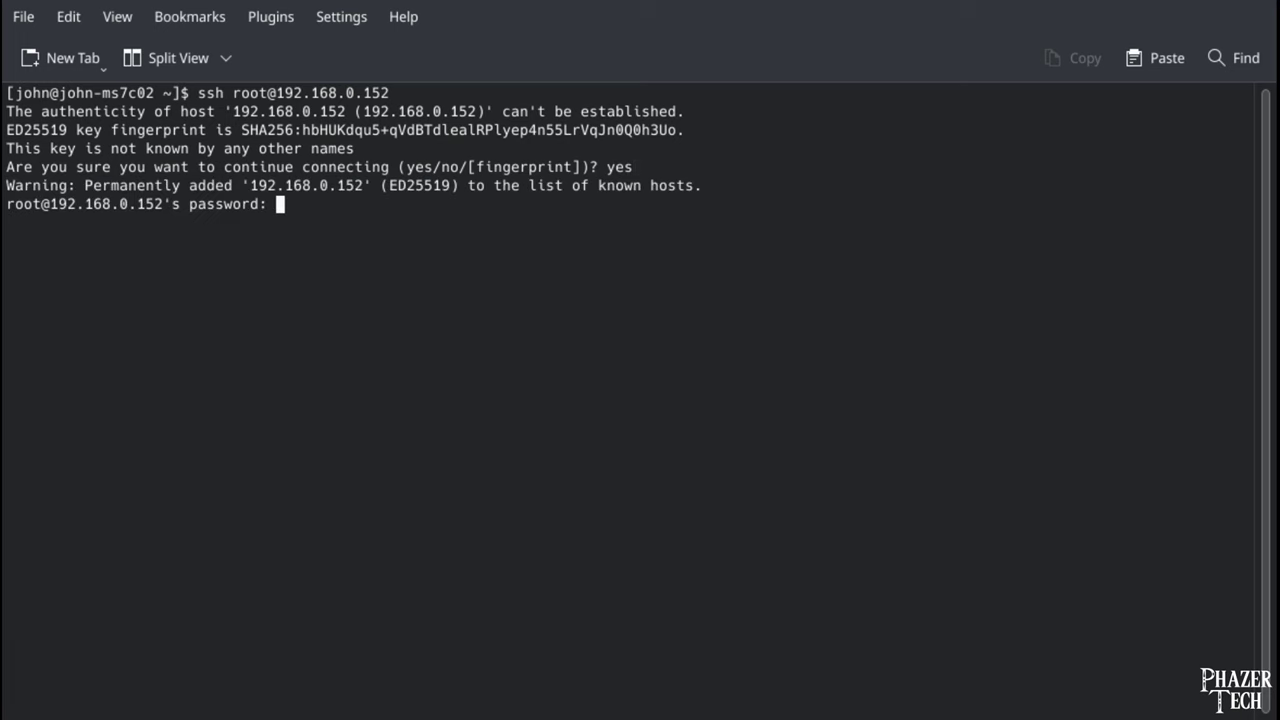
{"action": "key", "text": "Return"}
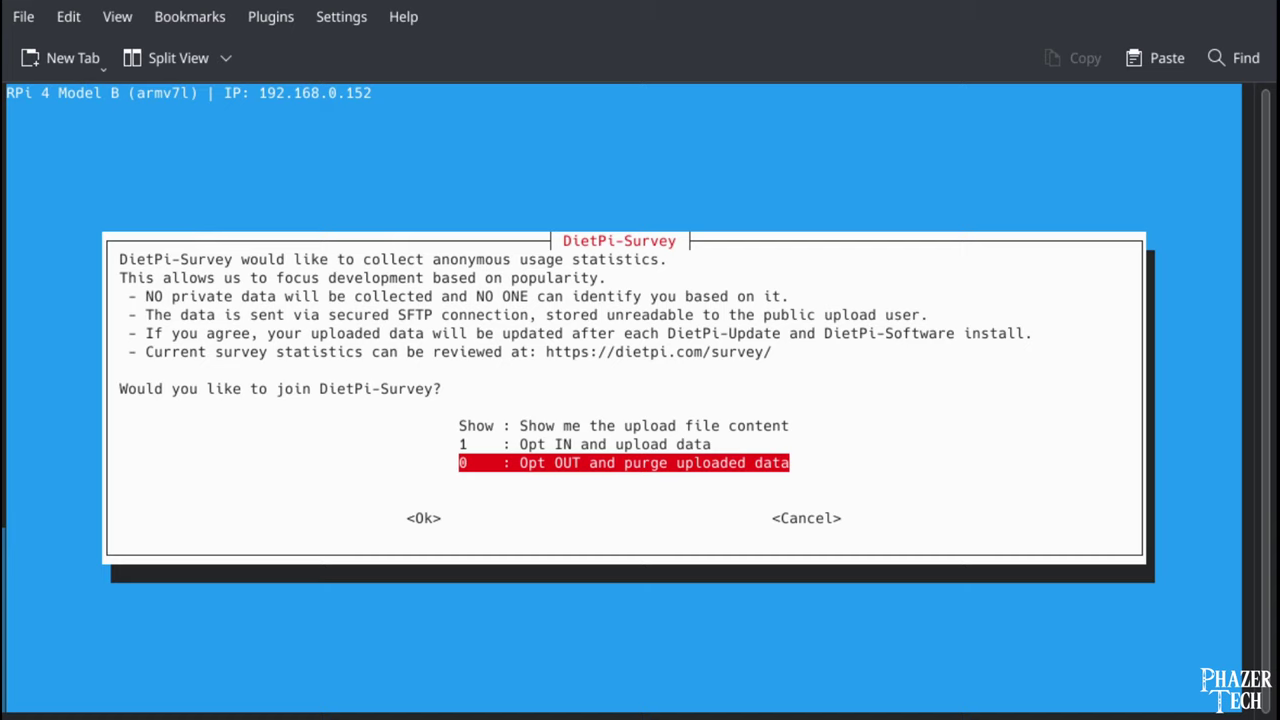
{"action": "key", "text": "Return"}
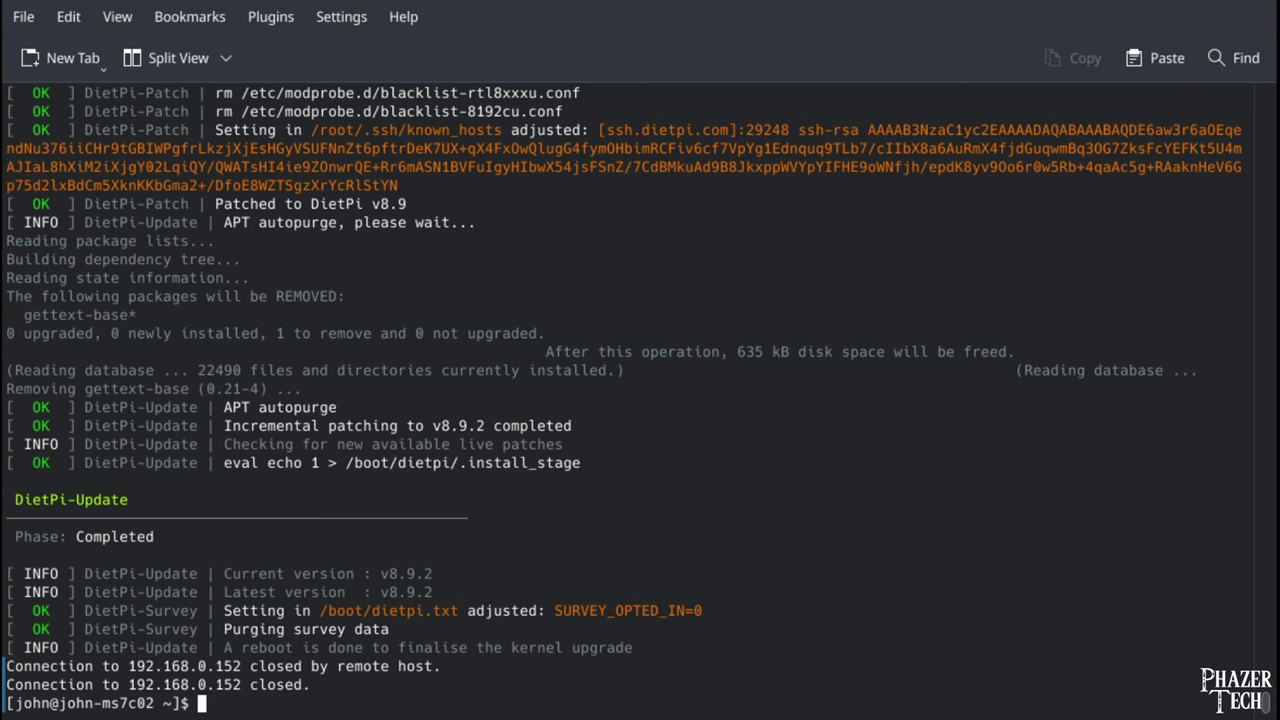
Step: Reconnect to the Pi as root and set a new global software password, entered twice
{"action": "key", "text": "Up"}
{"action": "key", "text": "Return"}
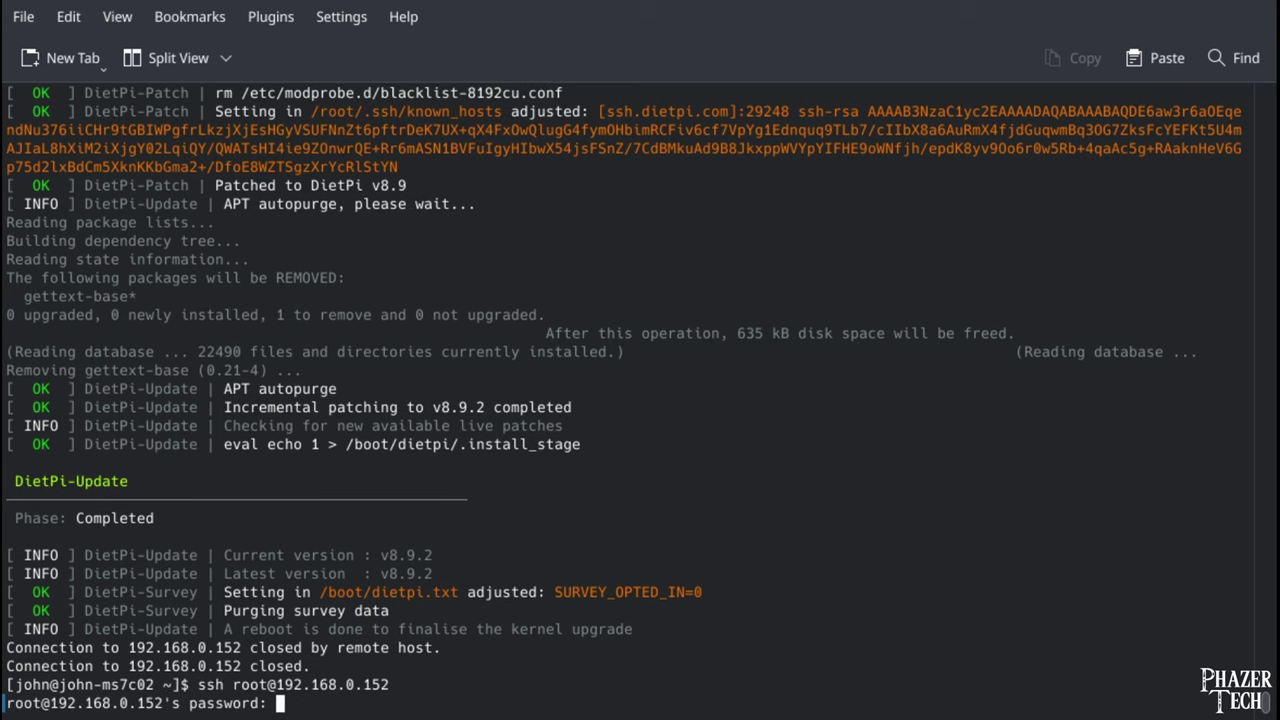
{"action": "key", "text": "Return"}
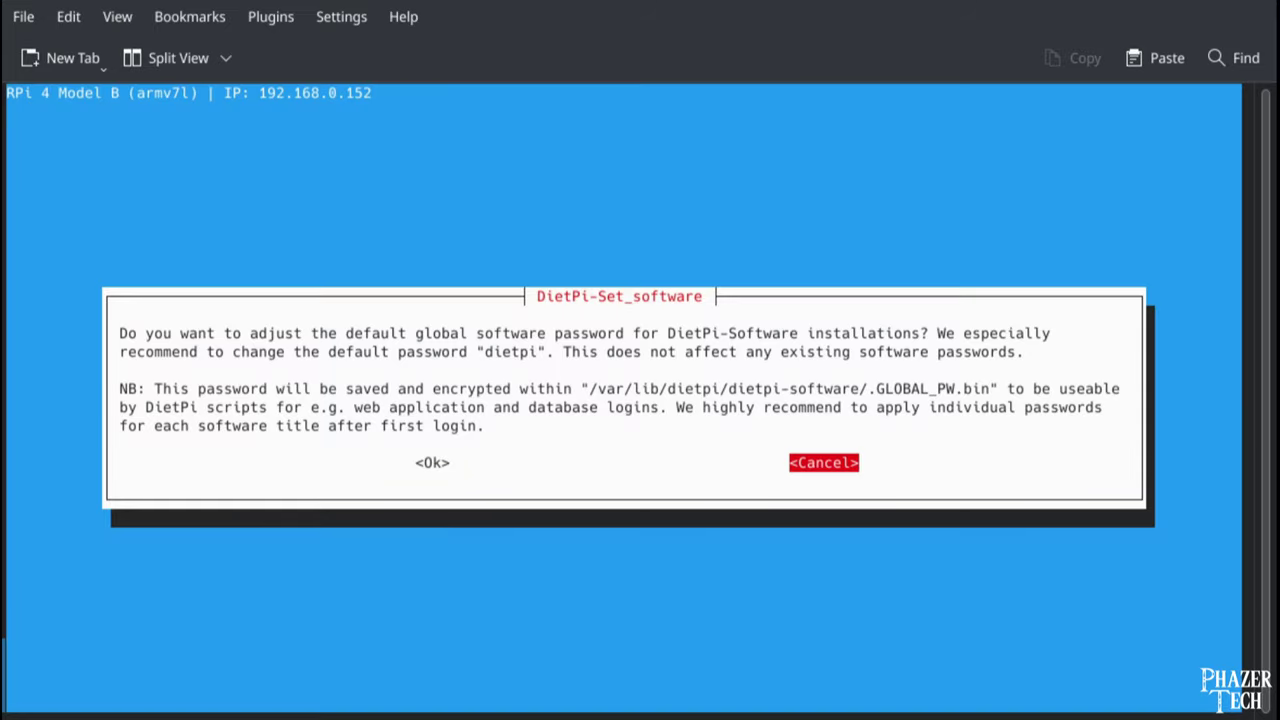
{"action": "key", "text": "Left"}
{"action": "key", "text": "Return"}
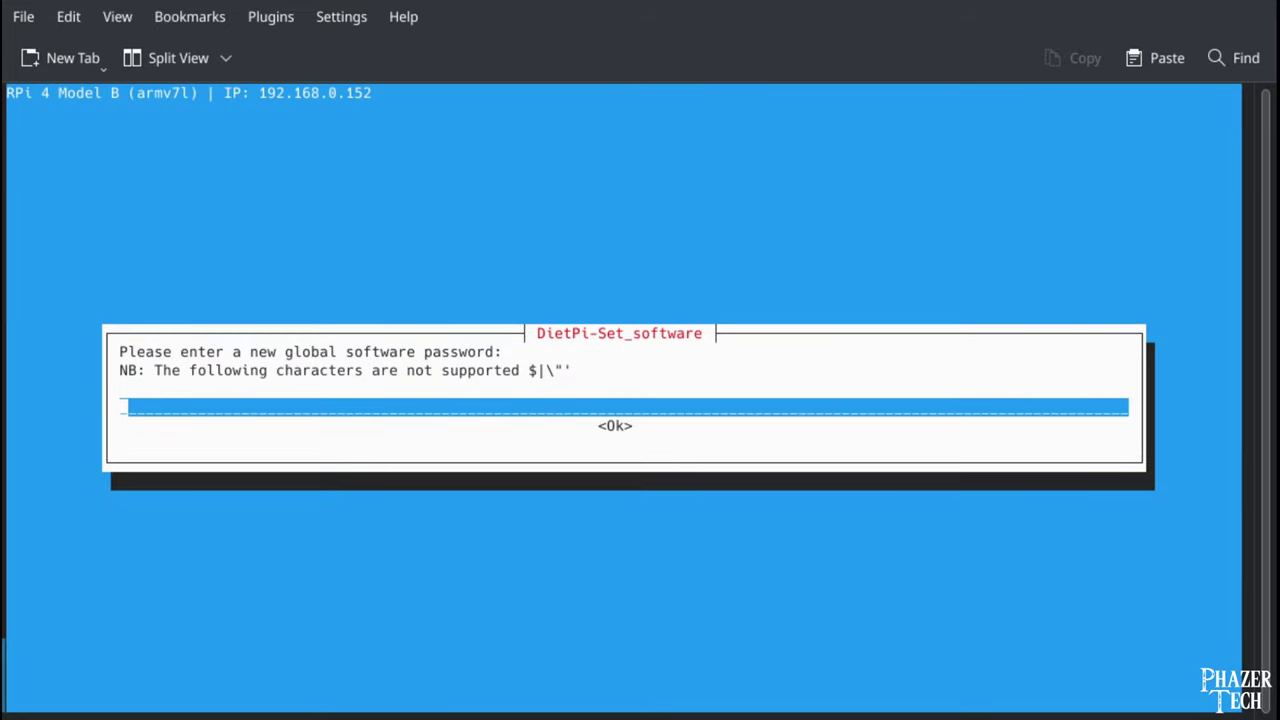
{"action": "type", "text": "********"}
{"action": "key", "text": "Return"}
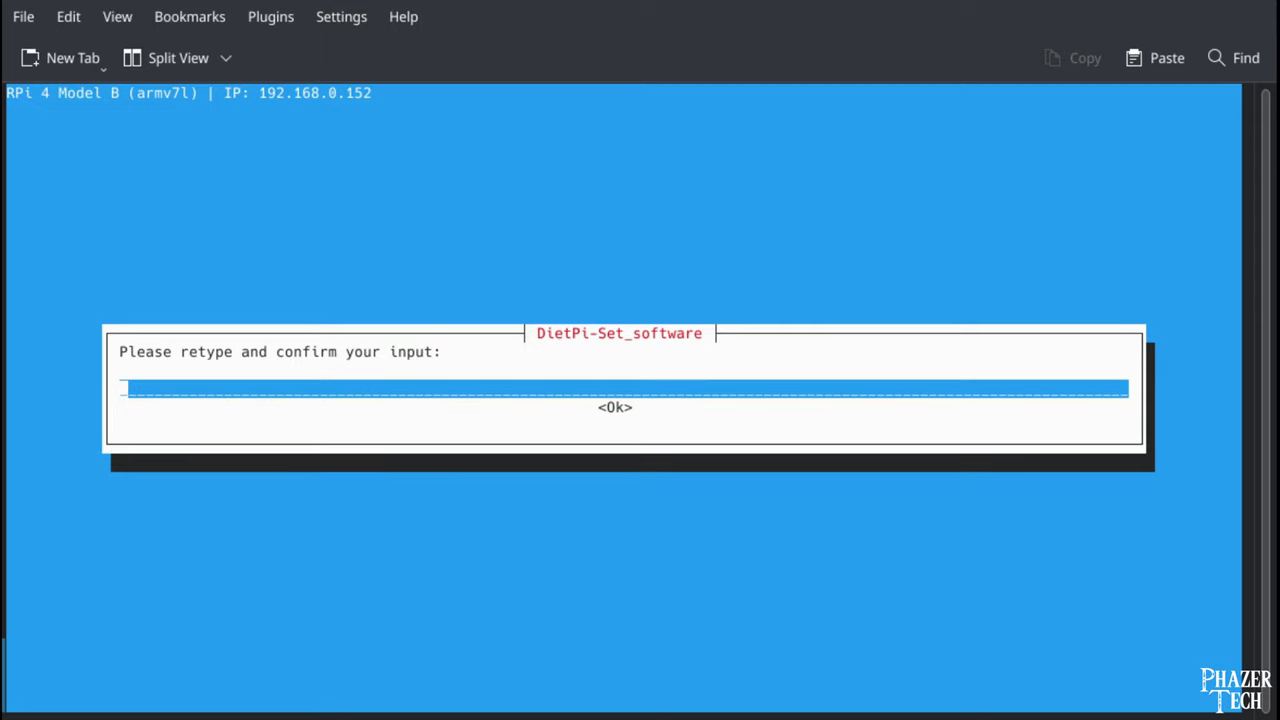
{"action": "type", "text": "********"}
{"action": "key", "text": "Return"}
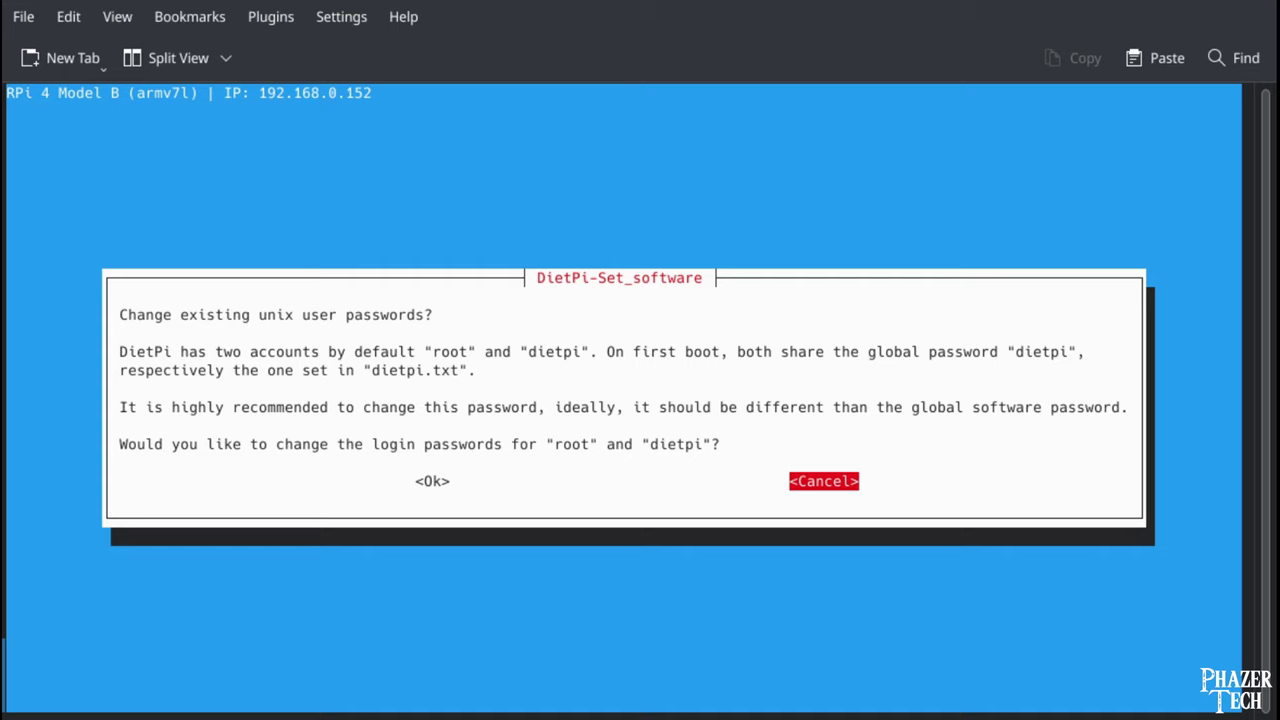
Step: Set a new root and dietpi login password, then disable the serial console
{"action": "key", "text": "Left"}
{"action": "key", "text": "Return"}
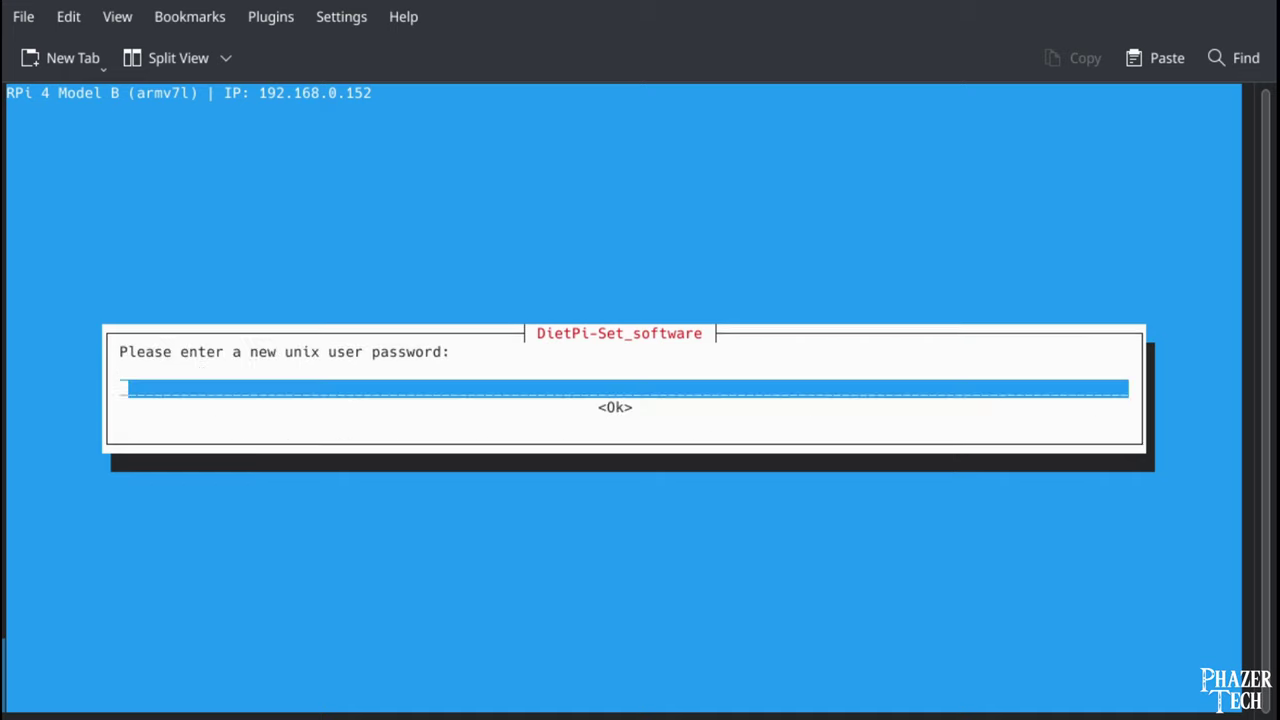
{"action": "type", "text": "********"}
{"action": "key", "text": "Return"}
{"action": "type", "text": "********"}
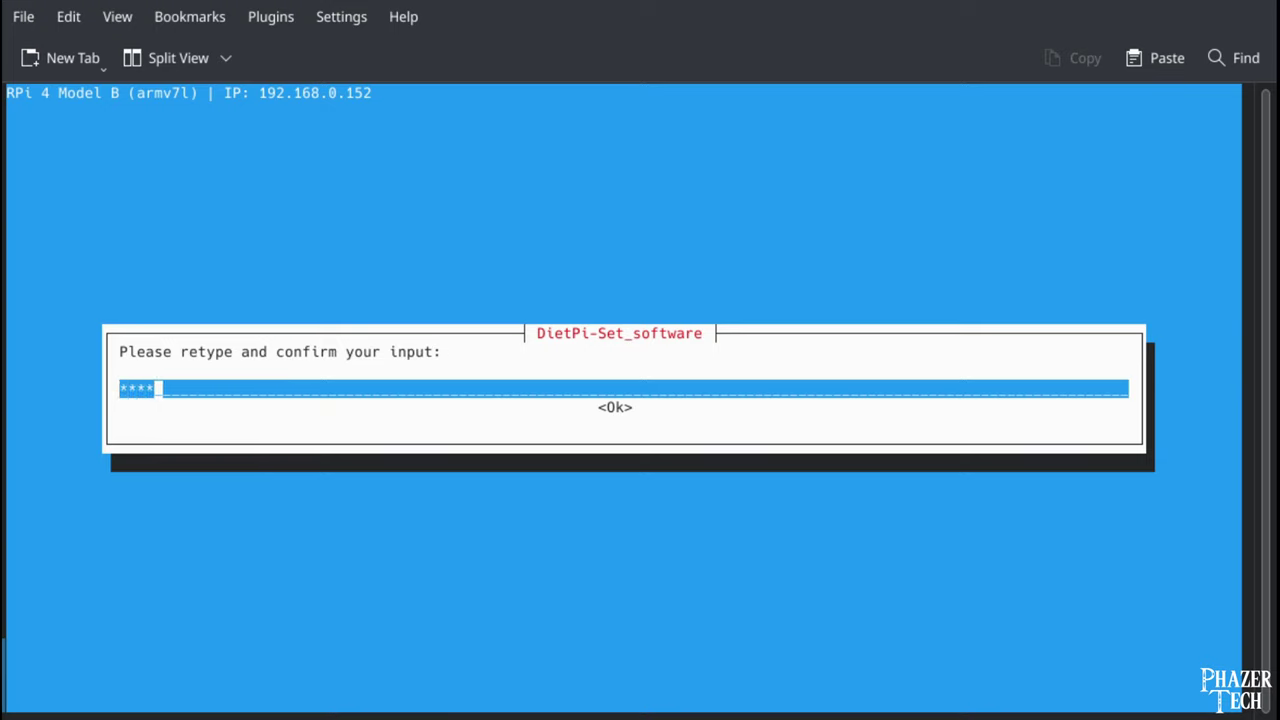
{"action": "key", "text": "Return"}
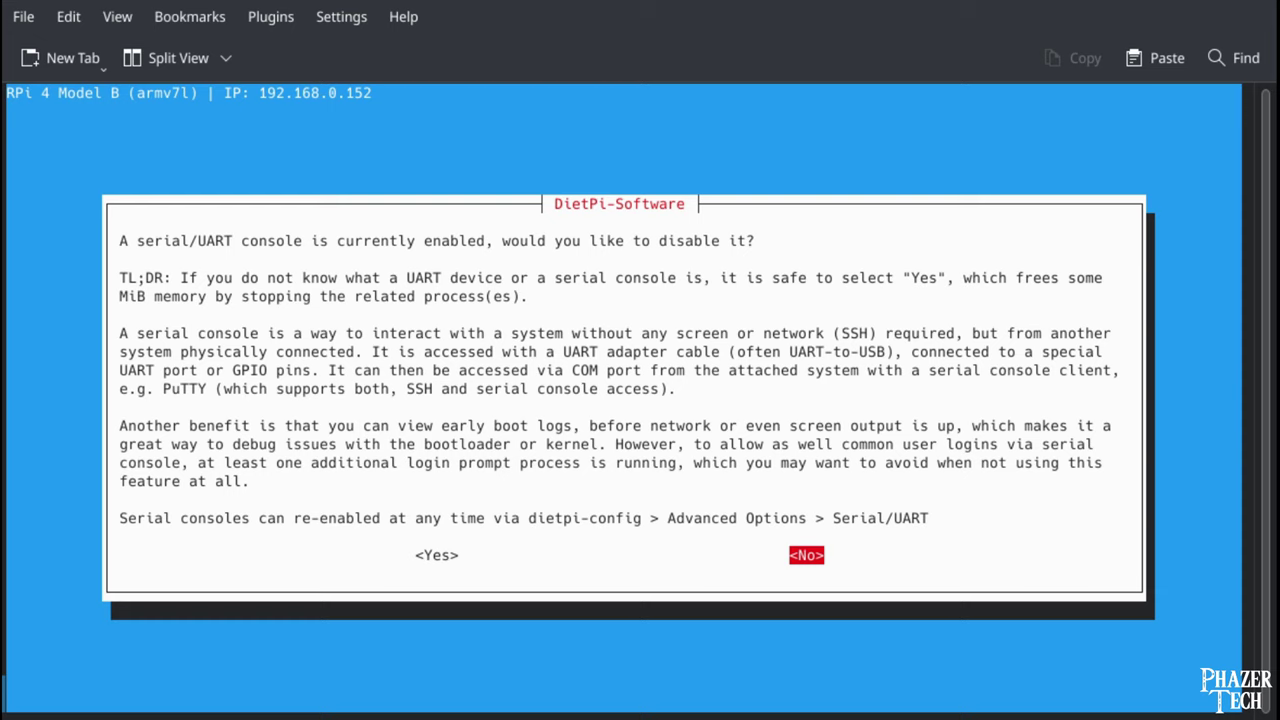
{"action": "key", "text": "Left"}
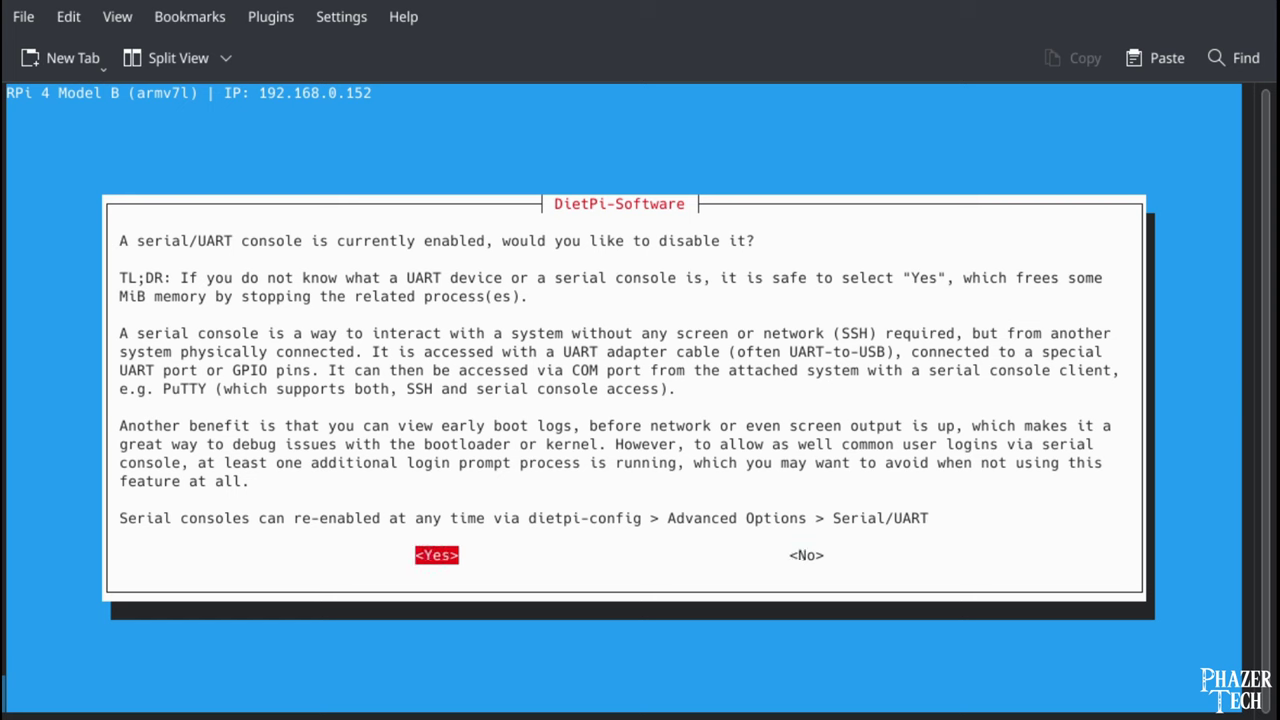
{"action": "key", "text": "Return"}
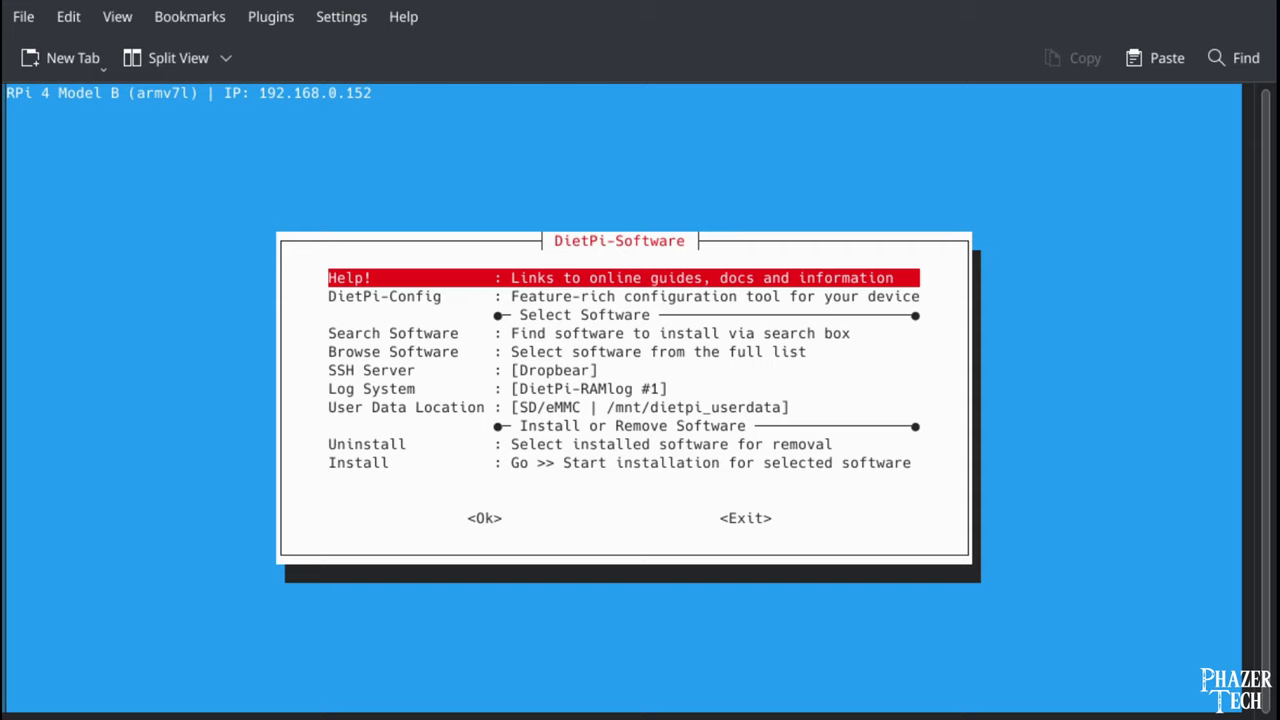
Step: In DietPi-Config Display Options, set Display Resolution to Headless and accept the notice
{"action": "key", "text": "Down"}
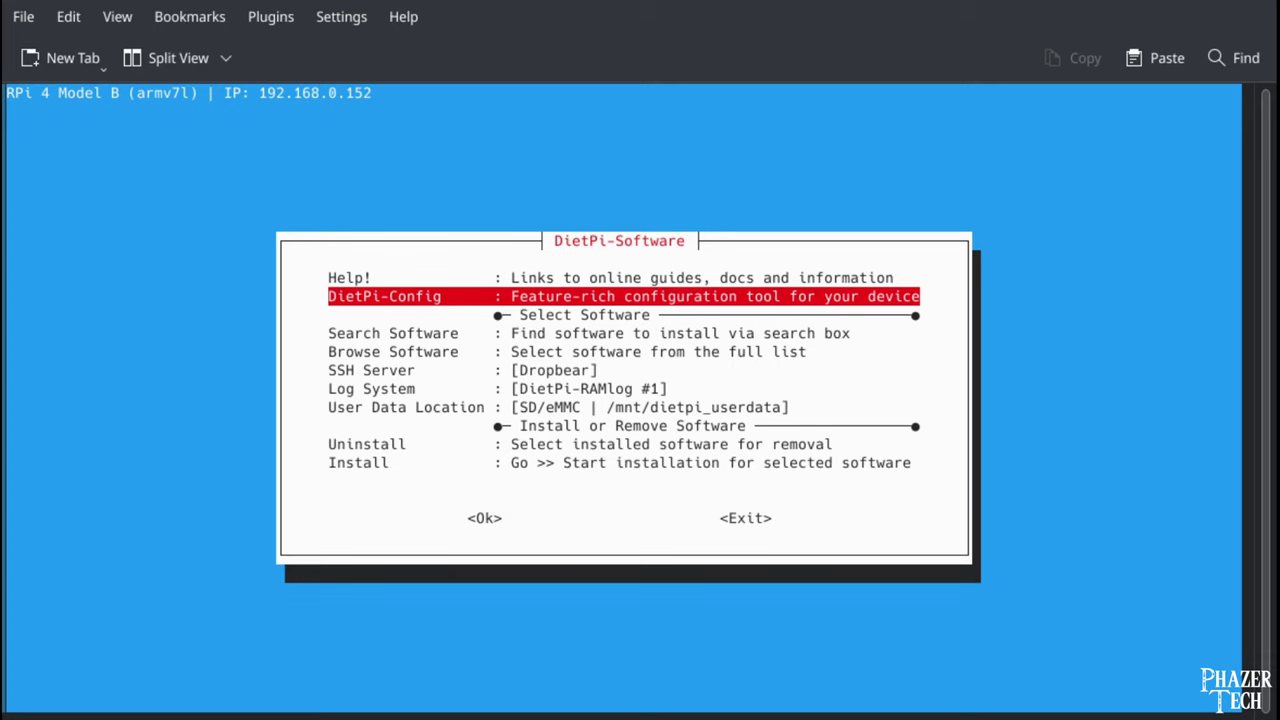
{"action": "key", "text": "Return"}
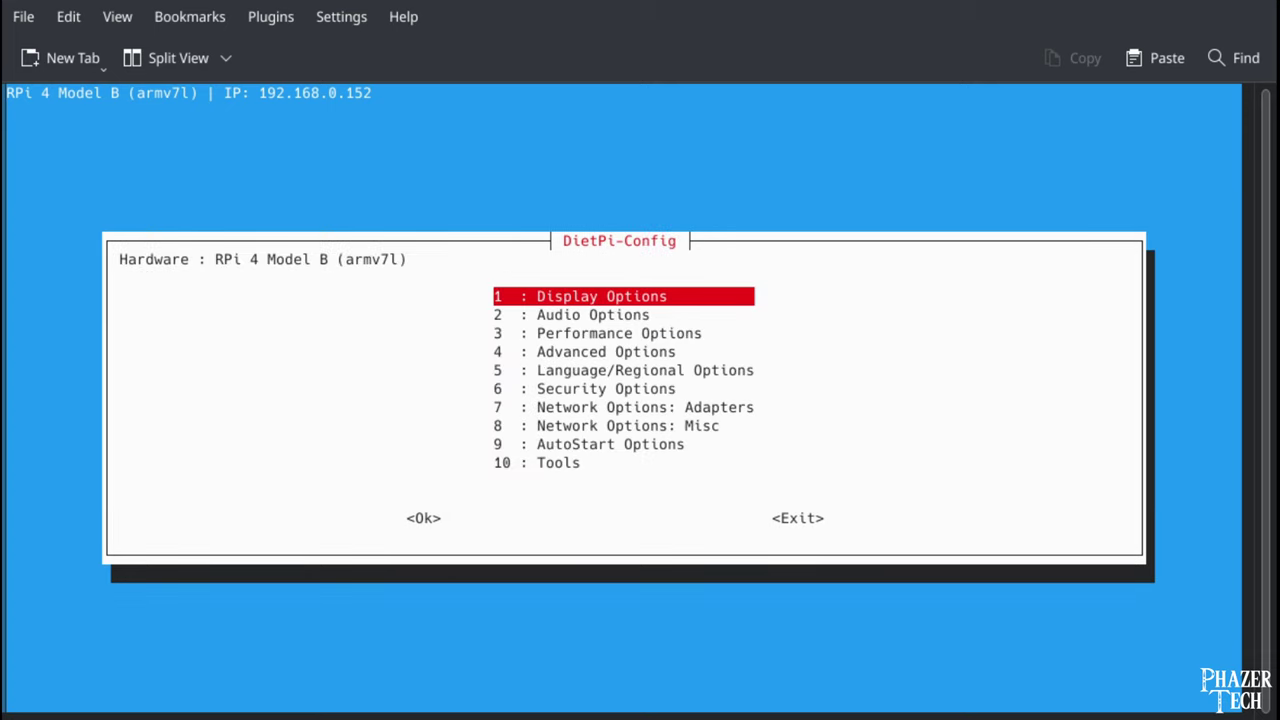
{"action": "key", "text": "Return"}
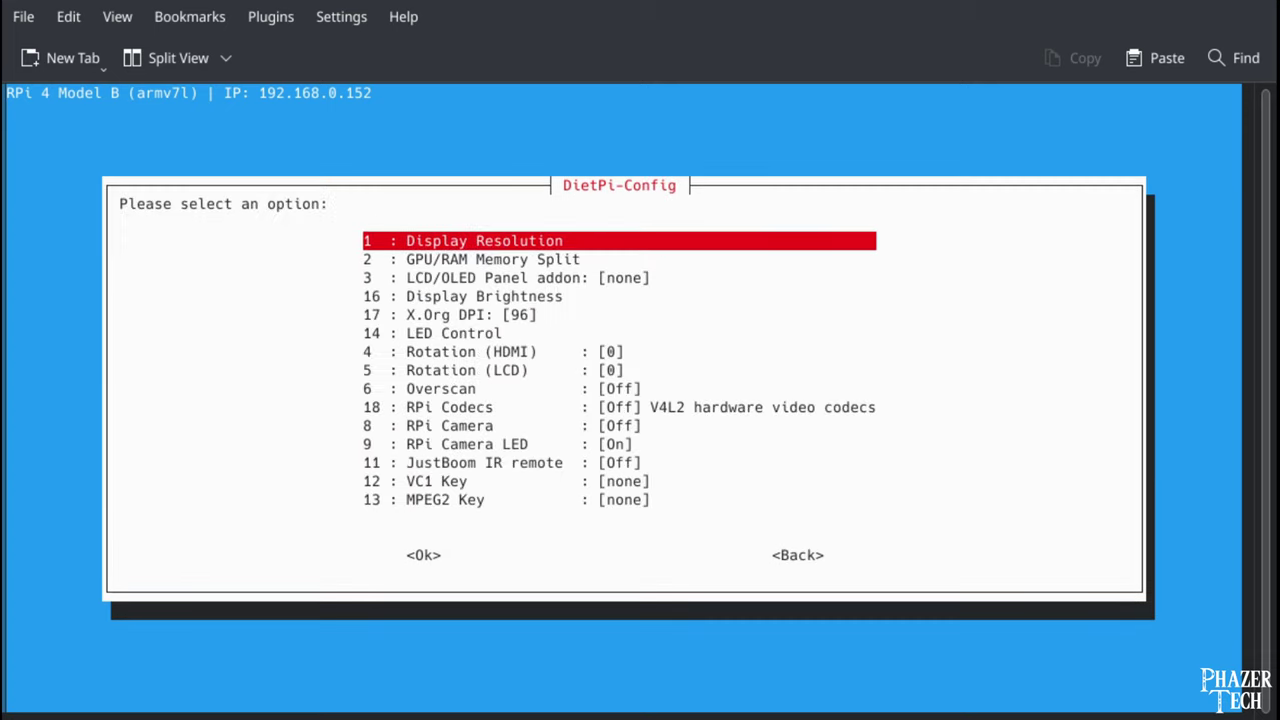
{"action": "key", "text": "Return"}
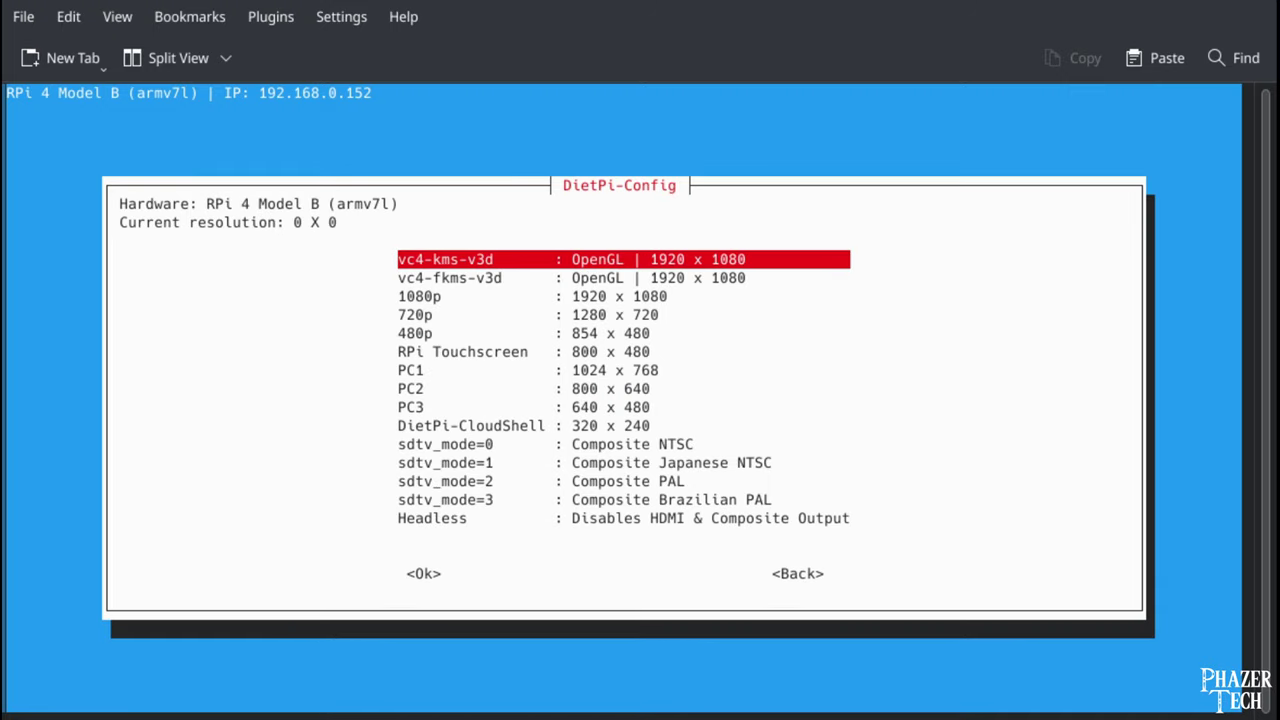
{"action": "key", "text": "Down"}
{"action": "key", "text": "Down"}
{"action": "key", "text": "Down"}
{"action": "key", "text": "Down"}
{"action": "key", "text": "Down"}
{"action": "key", "text": "Down"}
{"action": "key", "text": "Down"}
{"action": "key", "text": "Down"}
{"action": "key", "text": "Down"}
{"action": "key", "text": "Down"}
{"action": "key", "text": "Down"}
{"action": "key", "text": "Down"}
{"action": "key", "text": "Down"}
{"action": "key", "text": "Down"}
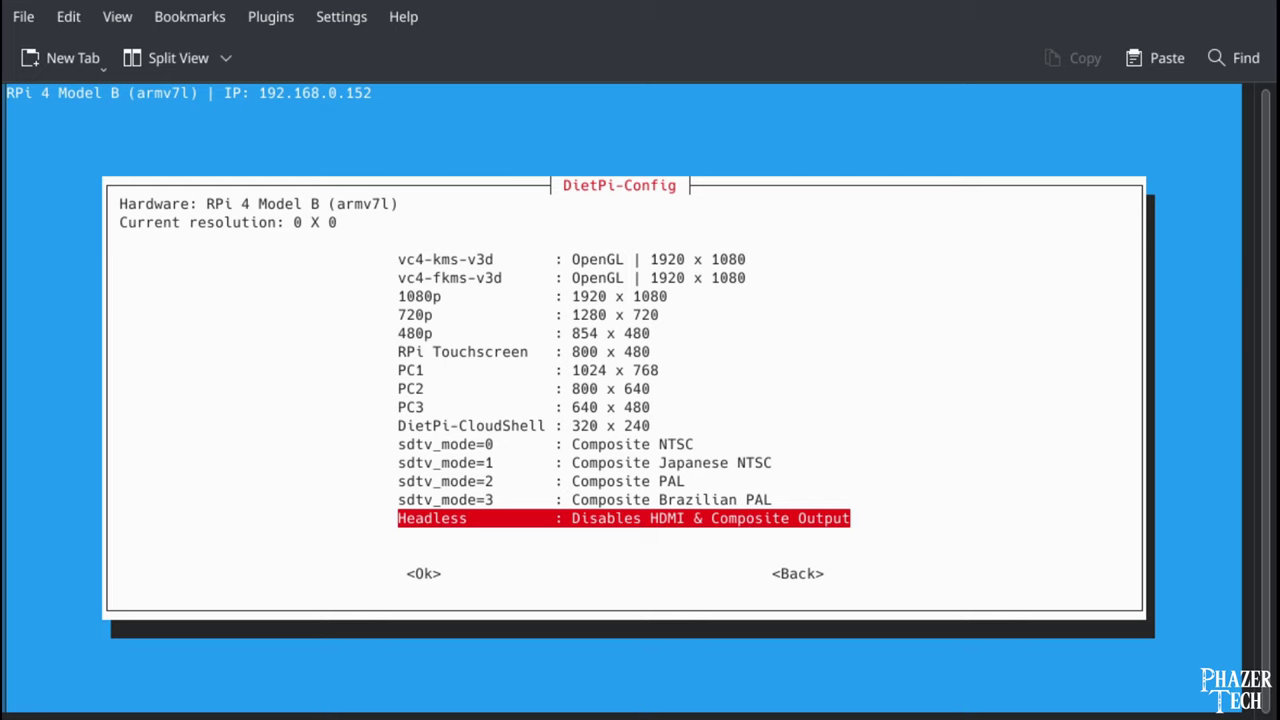
{"action": "key", "text": "Return"}
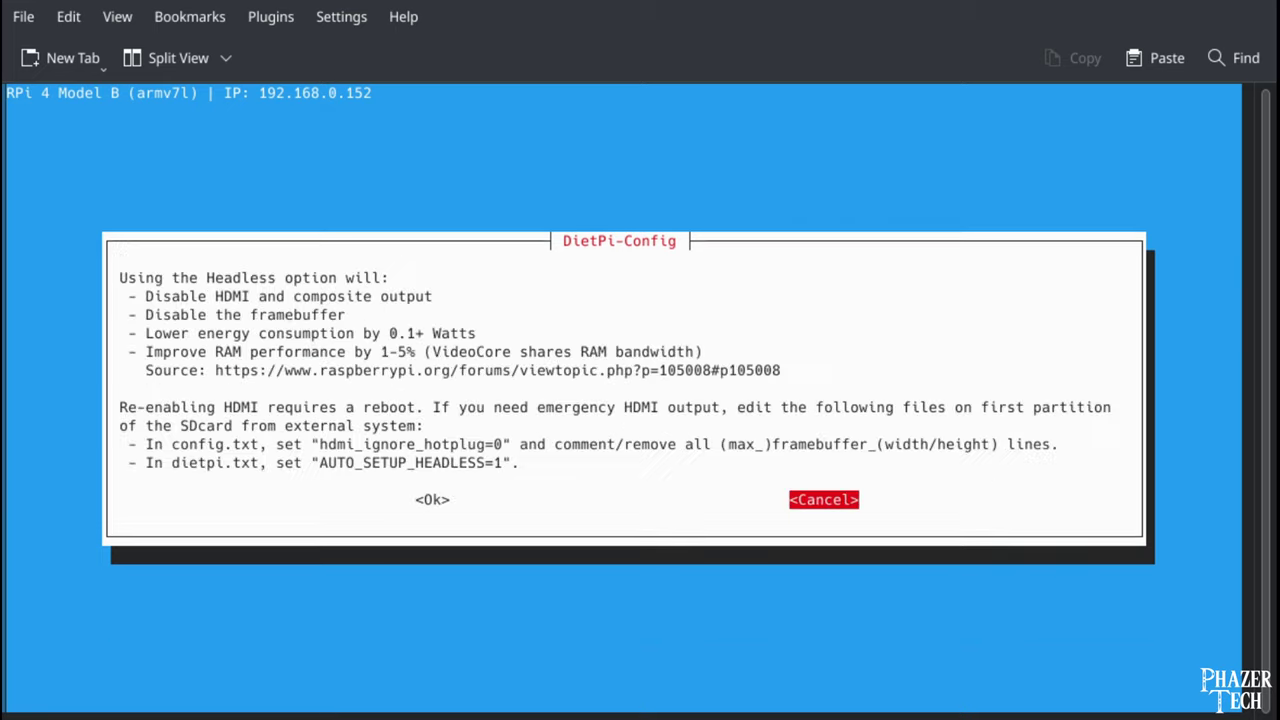
{"action": "key", "text": "Left"}
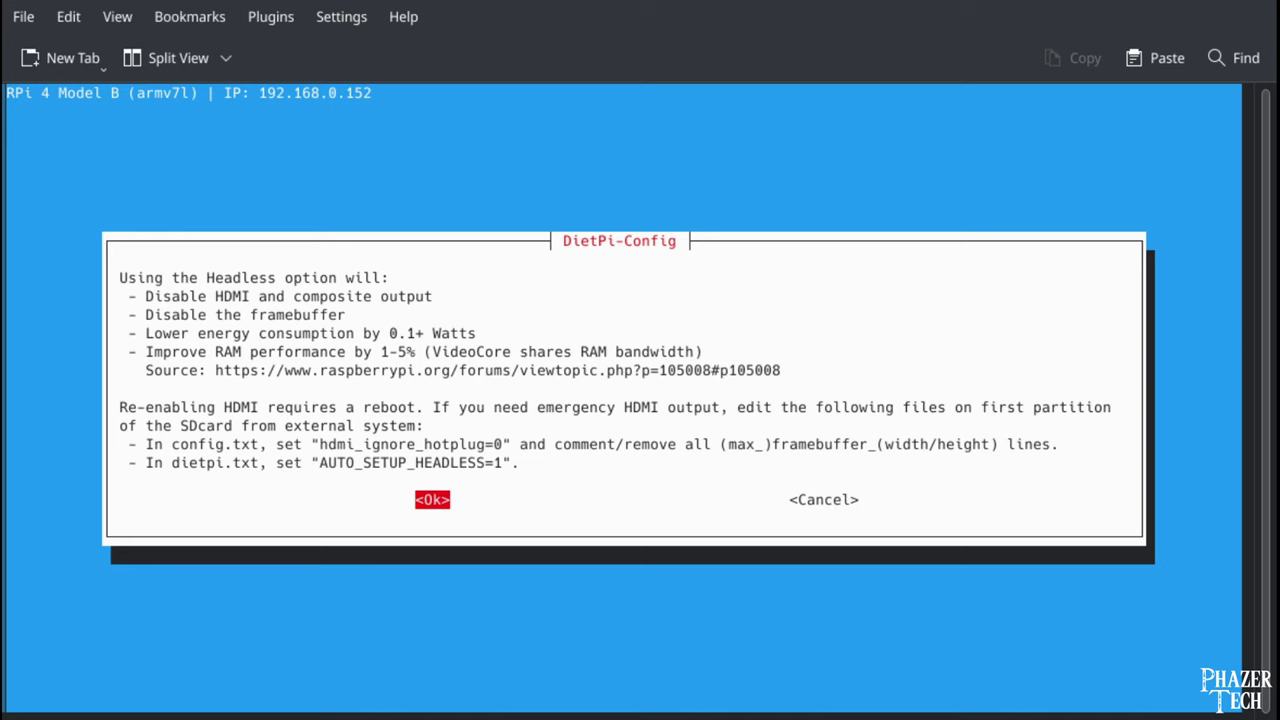
{"action": "key", "text": "Return"}
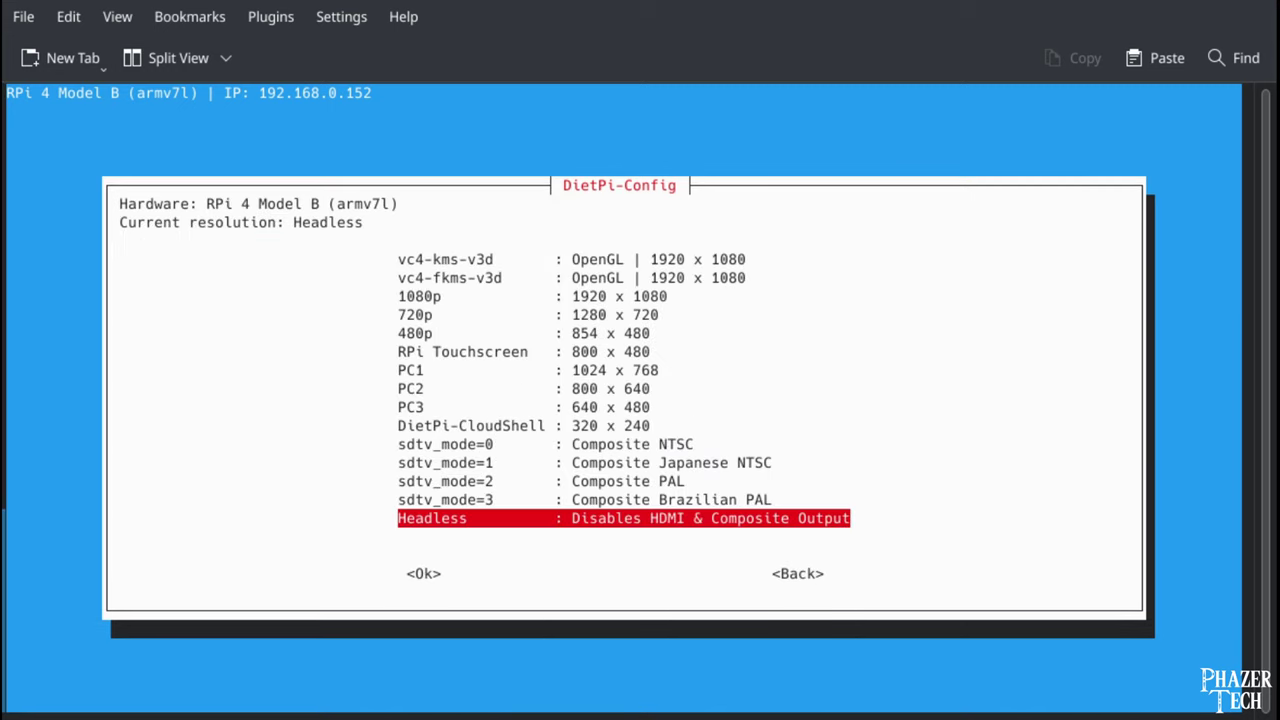
{"action": "key", "text": "Tab"}
Step: Set the GPU/RAM memory split to 256 MiB GPU for video de/encoding, 768 MiB RAM
{"action": "key", "text": "Right"}
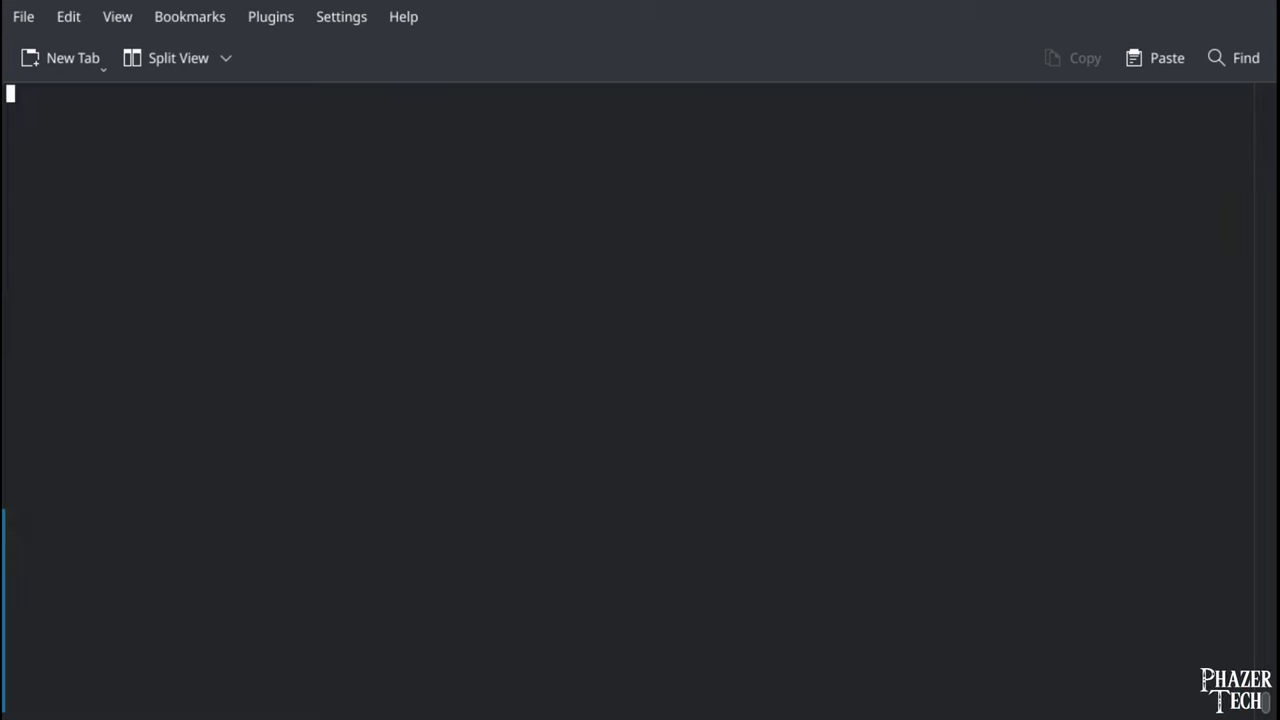
{"action": "key", "text": "Down"}
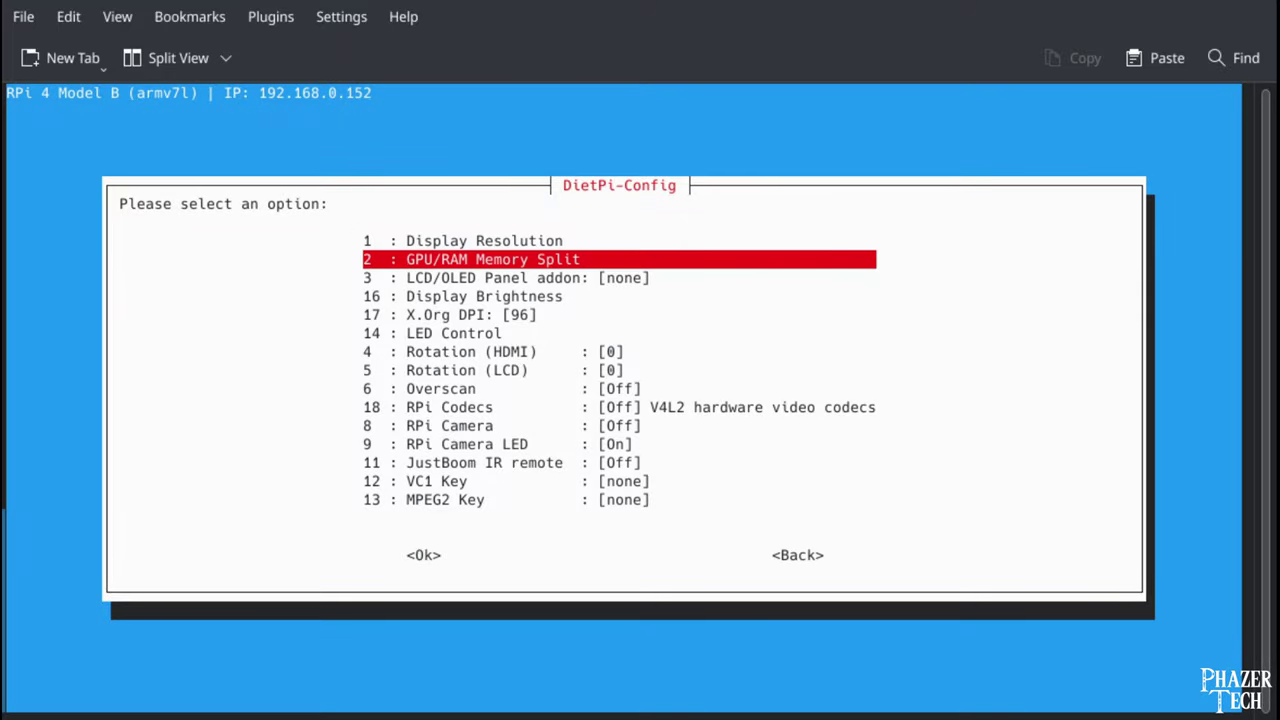
{"action": "key", "text": "Return"}
{"action": "key", "text": "Return"}
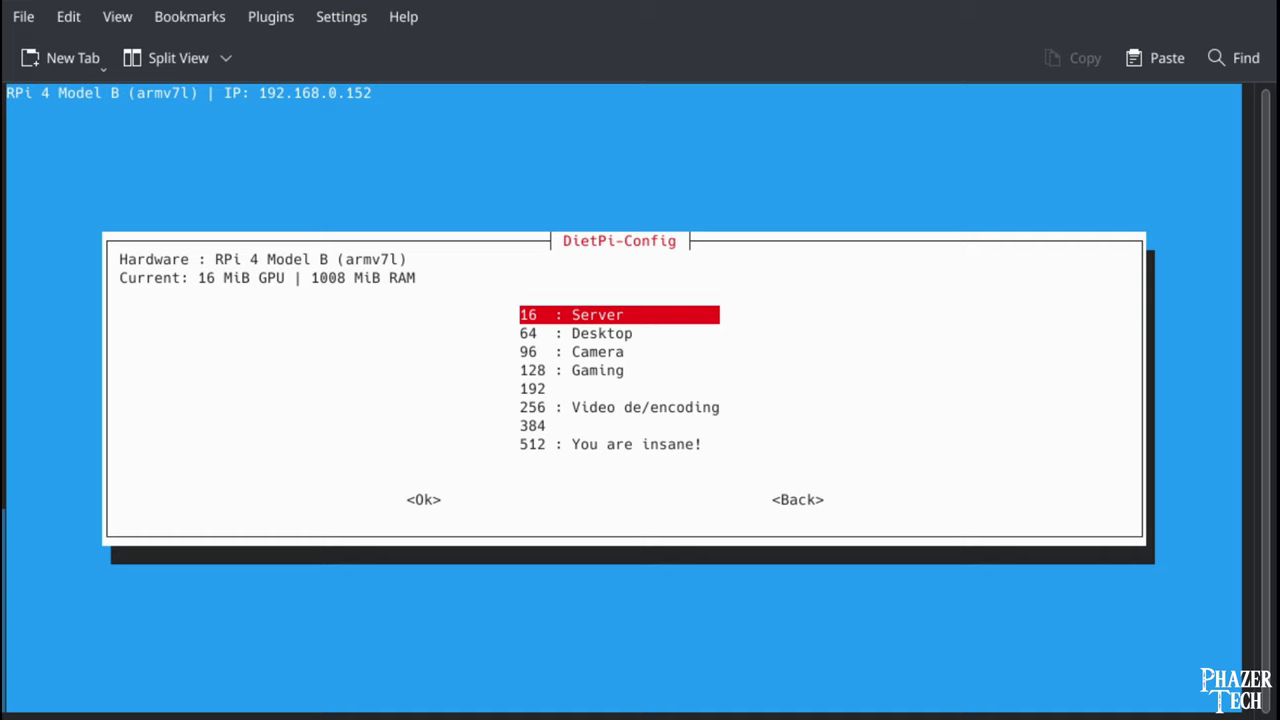
{"action": "key", "text": "Down"}
{"action": "key", "text": "Down"}
{"action": "key", "text": "Down"}
{"action": "key", "text": "Down"}
{"action": "key", "text": "Down"}
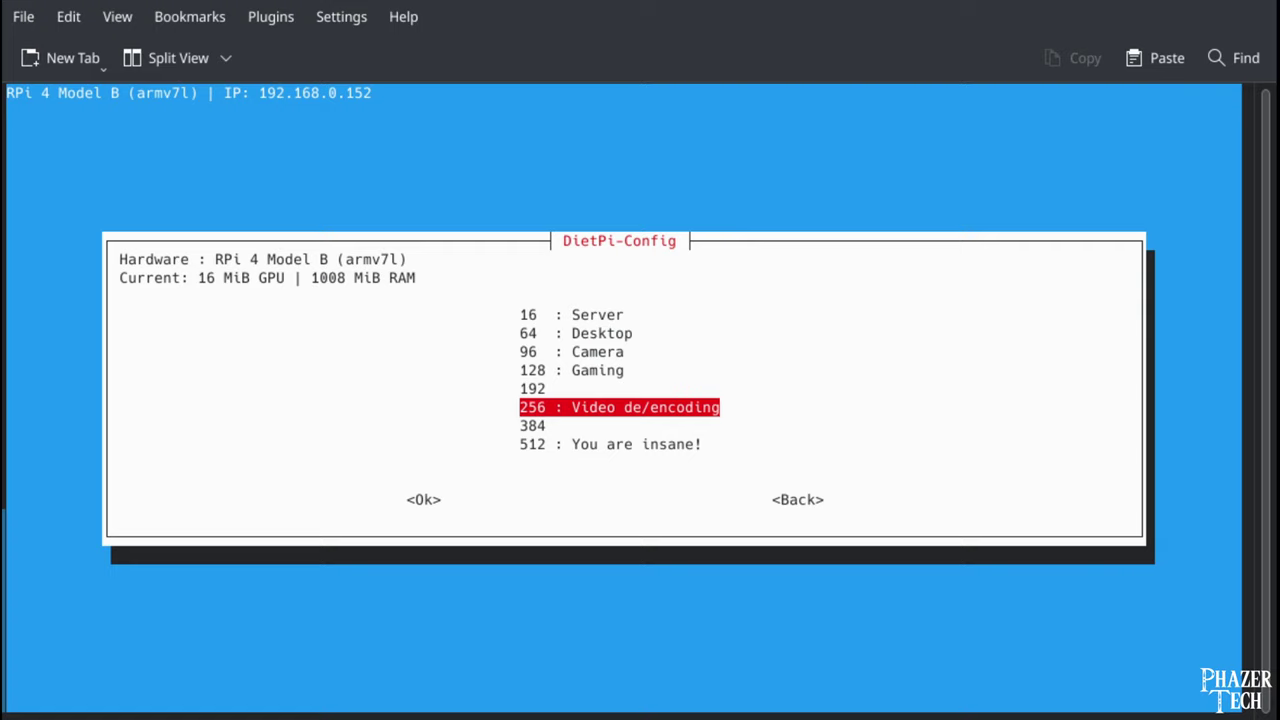
{"action": "key", "text": "Return"}
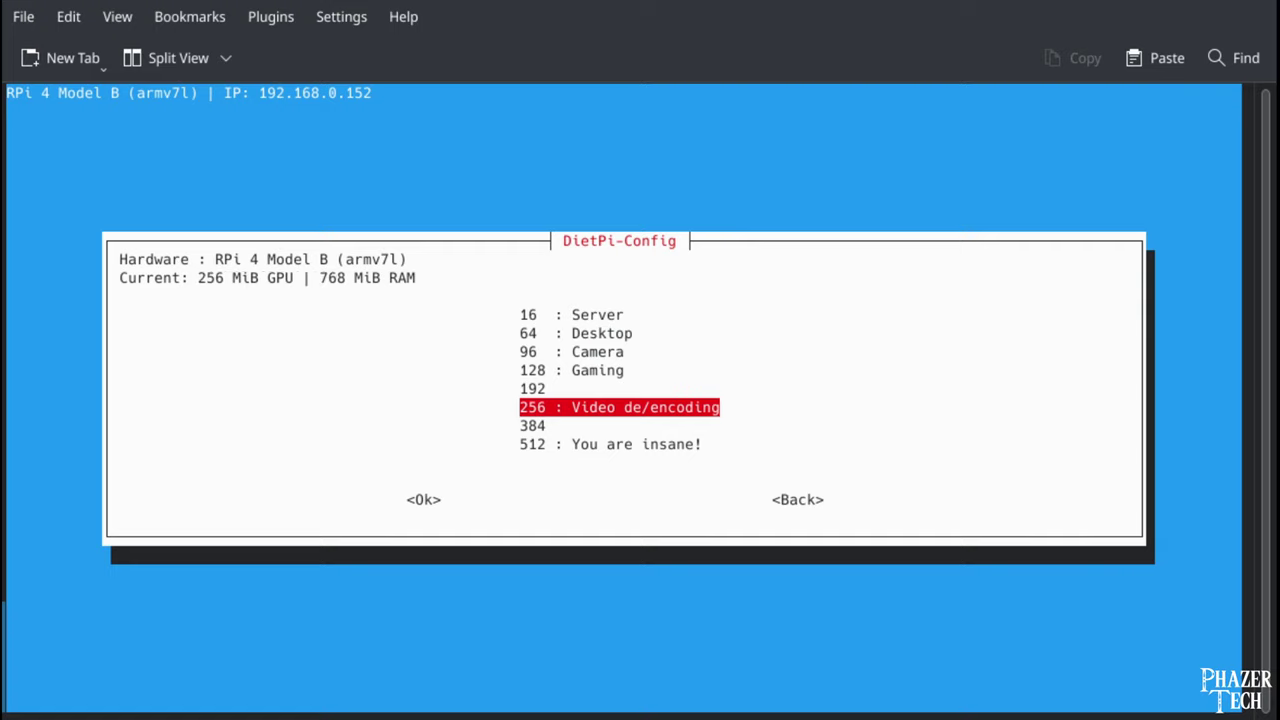
{"action": "key", "text": "Tab"}
{"action": "key", "text": "Tab"}
Step: In Display Options, switch RPi Codecs and RPi Camera on and the RPi Camera LED off
{"action": "key", "text": "Return"}
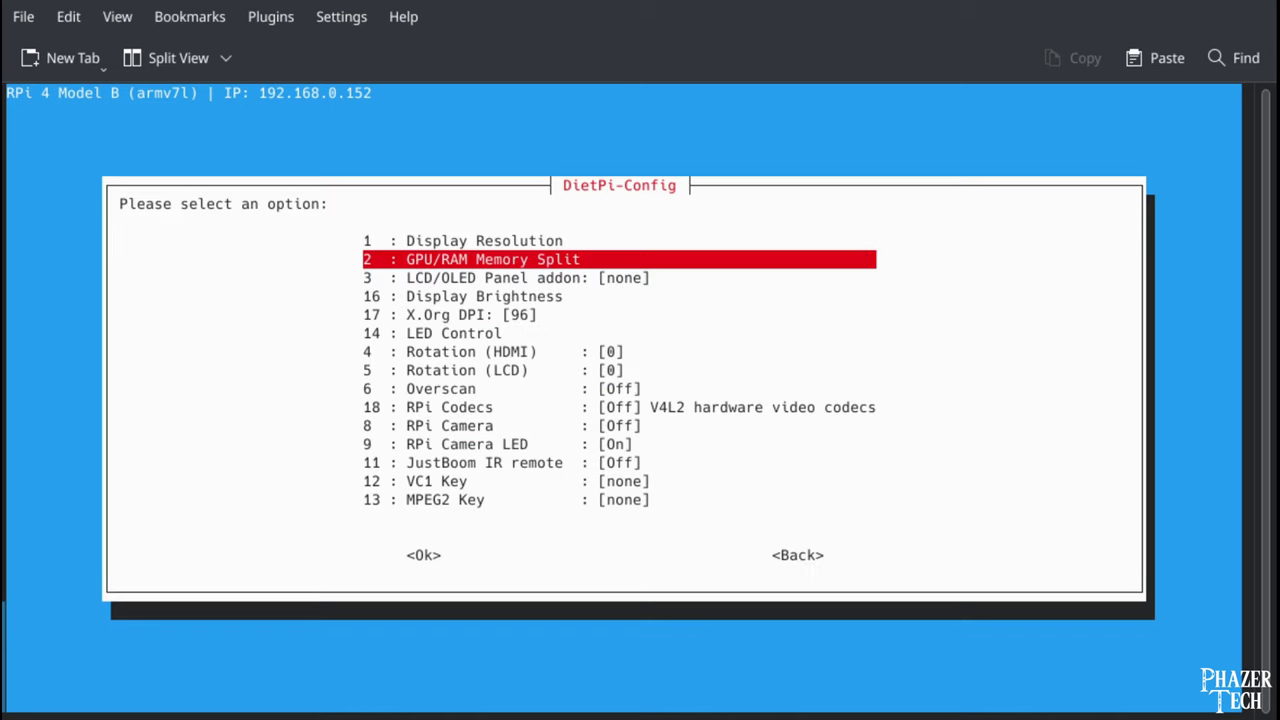
{"action": "key", "text": "Down"}
{"action": "key", "text": "Down"}
{"action": "key", "text": "Down"}
{"action": "key", "text": "Down"}
{"action": "key", "text": "Down"}
{"action": "key", "text": "Down"}
{"action": "key", "text": "Down"}
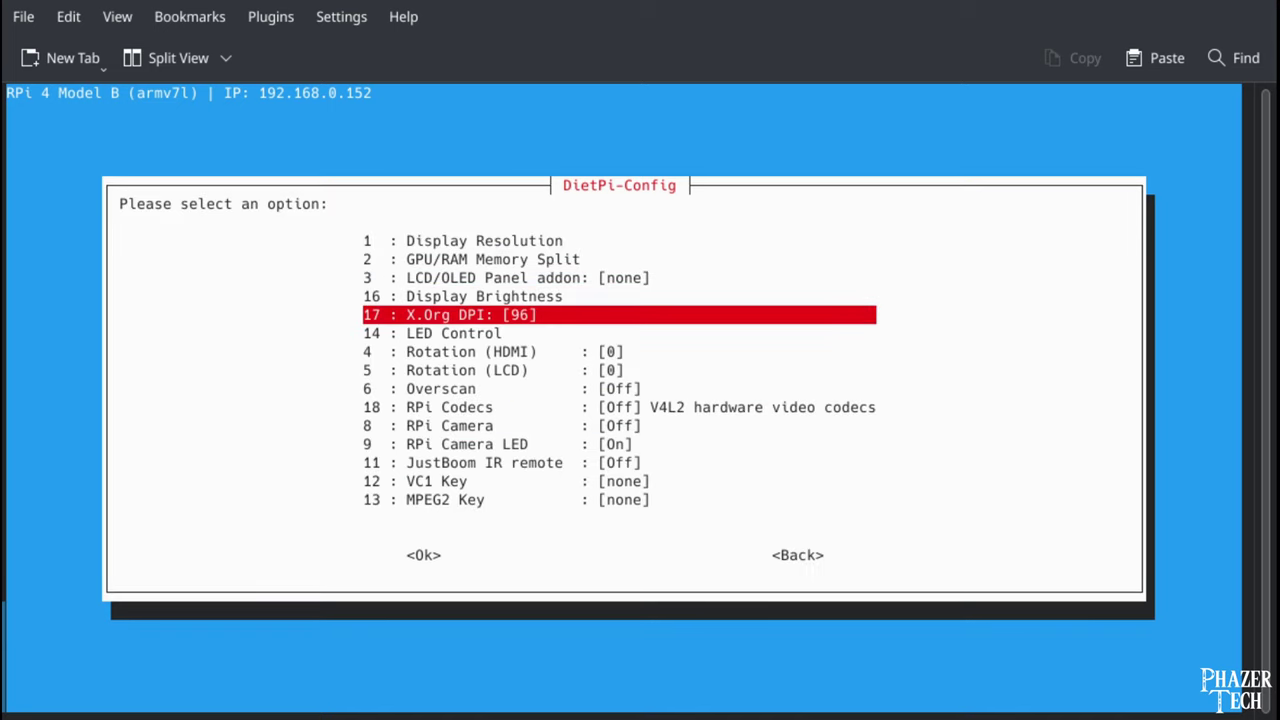
{"action": "key", "text": "Down"}
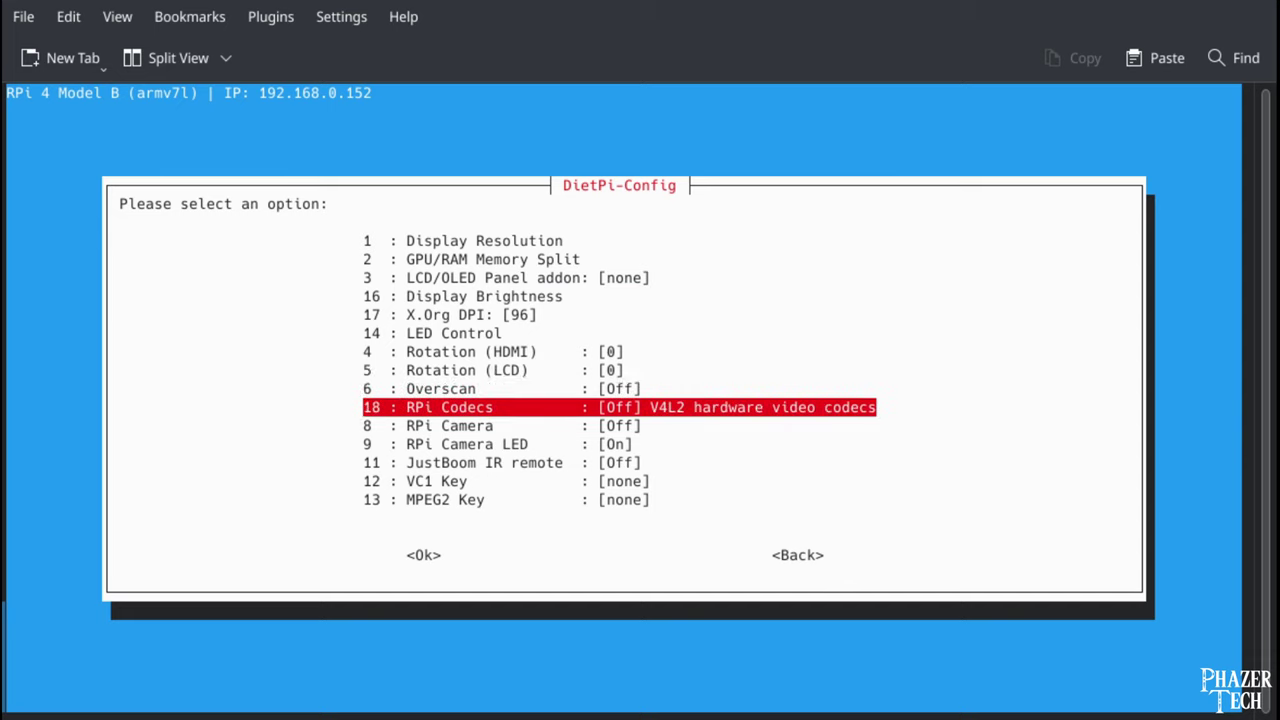
{"action": "key", "text": "Return"}
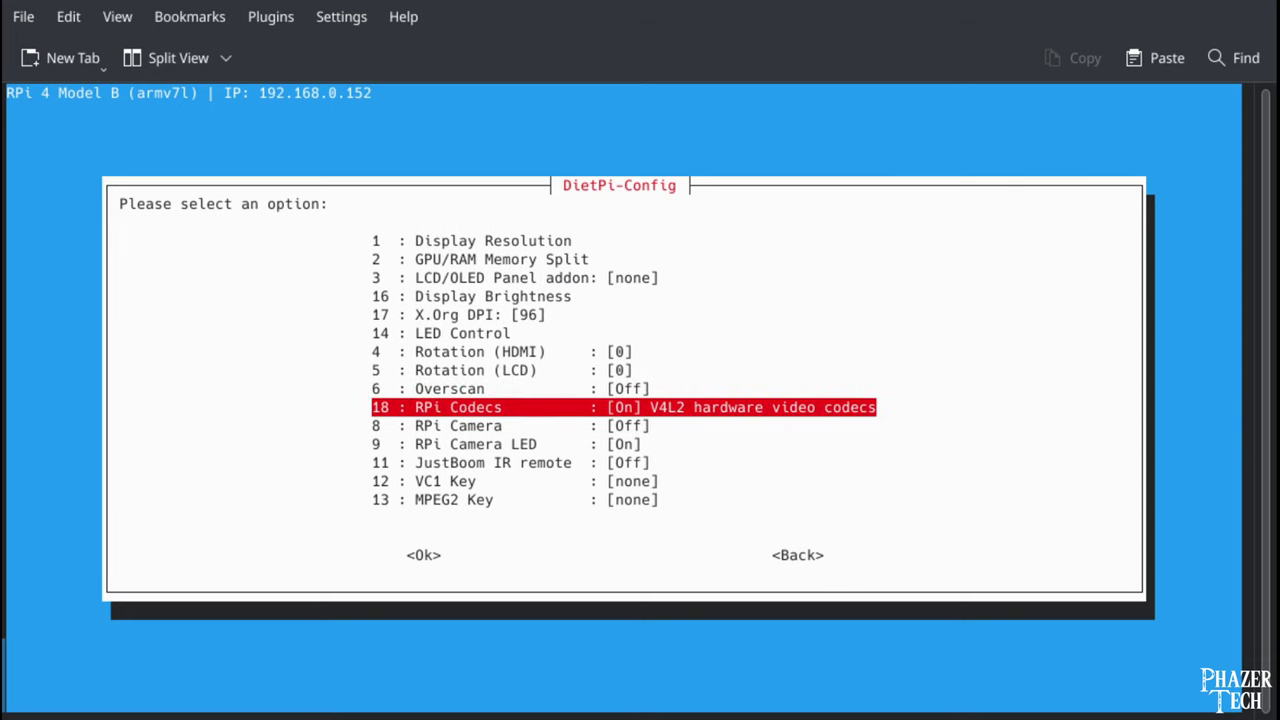
{"action": "key", "text": "Down"}
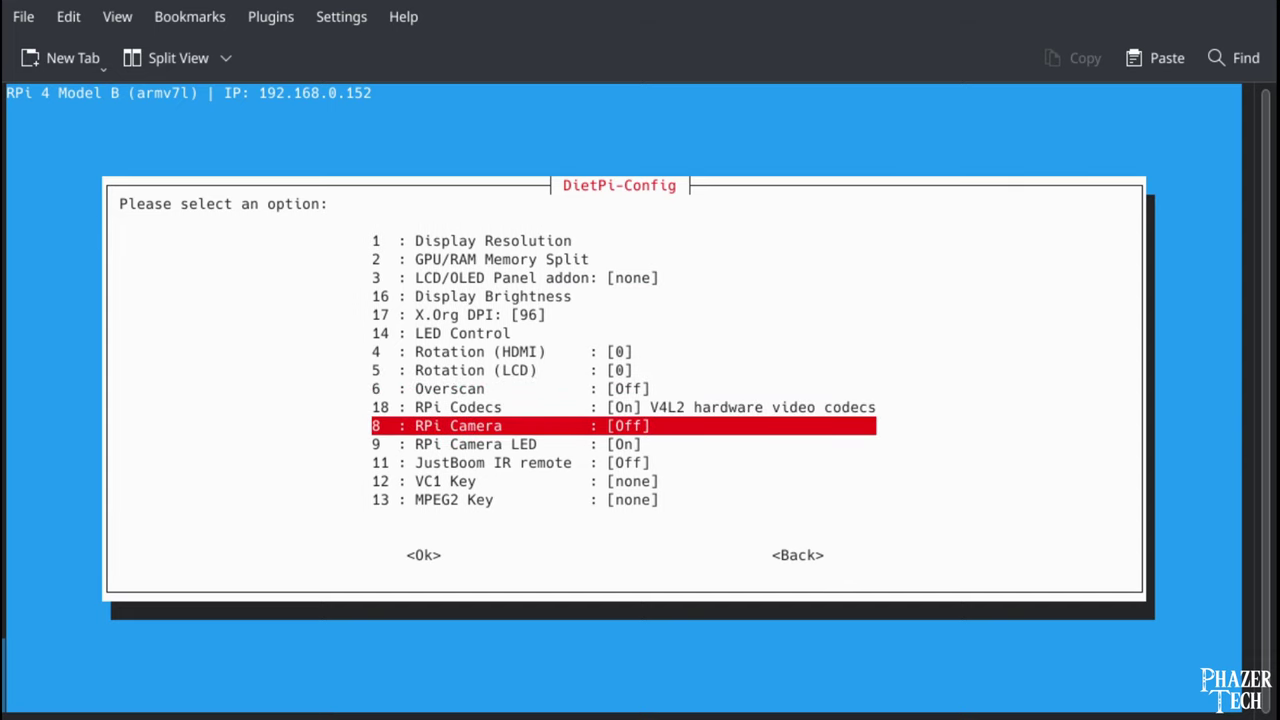
{"action": "key", "text": "Return"}
{"action": "key", "text": "Down"}
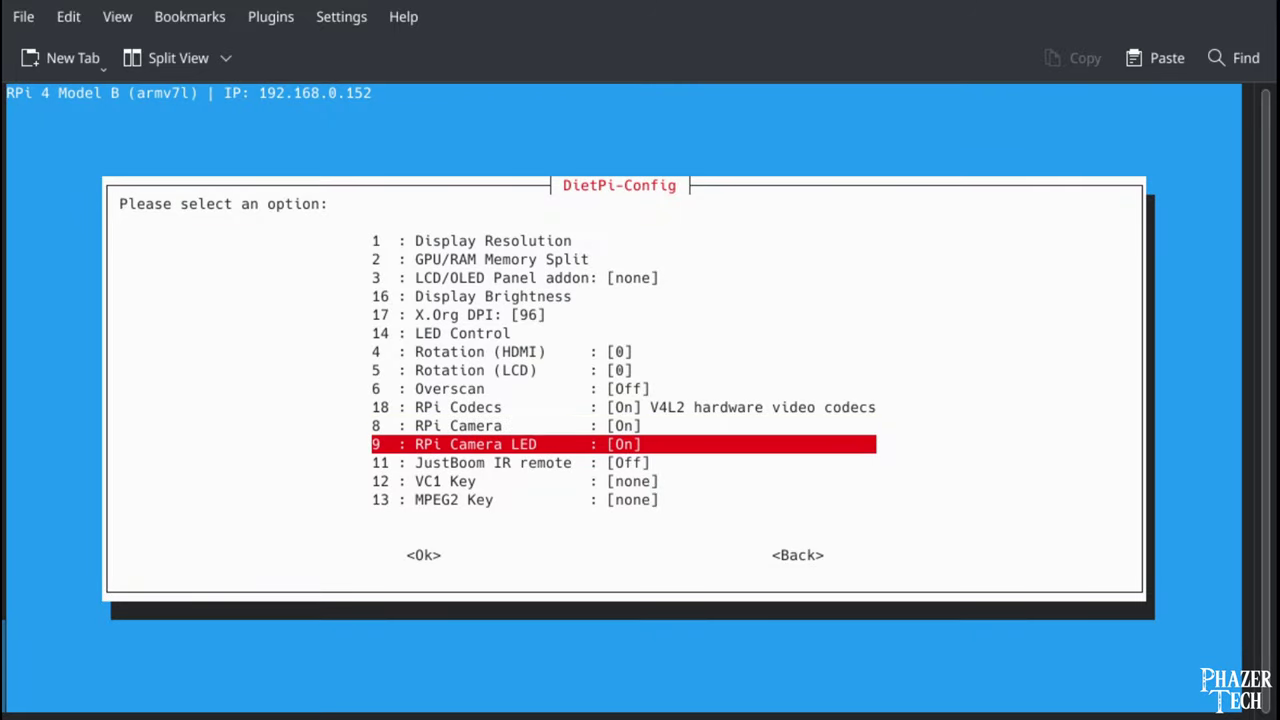
{"action": "key", "text": "Return"}
{"action": "key", "text": "Down"}
Step: Apply the medium ARM overclocking profile (1800 MHz ARM, 500 MHz core, 2 overvolt) in Performance Options
{"action": "key", "text": "Tab"}
{"action": "key", "text": "Tab"}
{"action": "key", "text": "Return"}
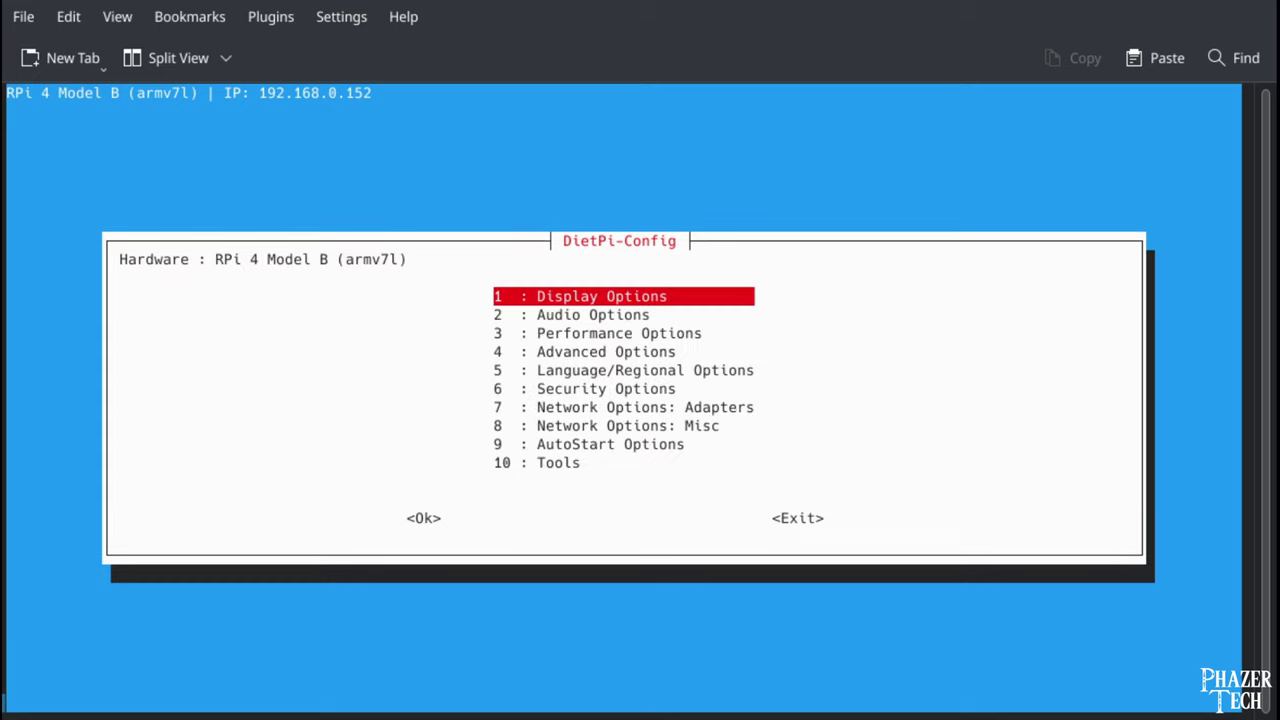
{"action": "key", "text": "Down"}
{"action": "key", "text": "Down"}
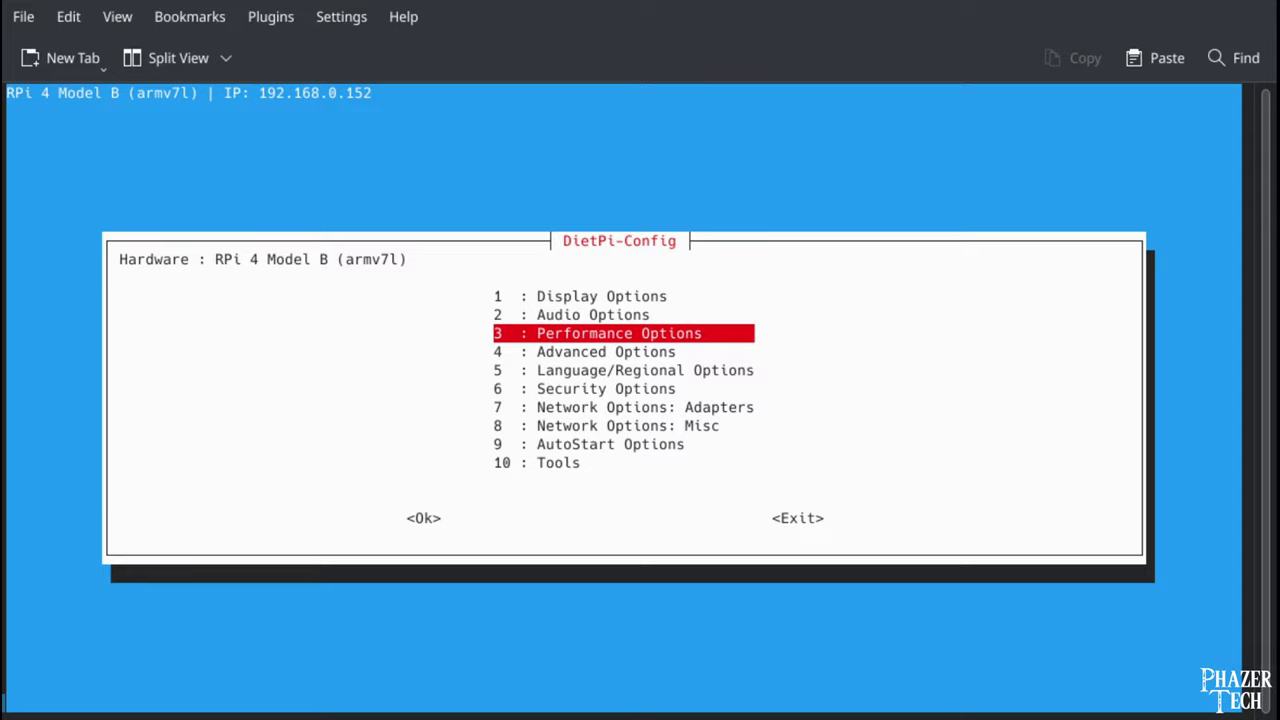
{"action": "key", "text": "Return"}
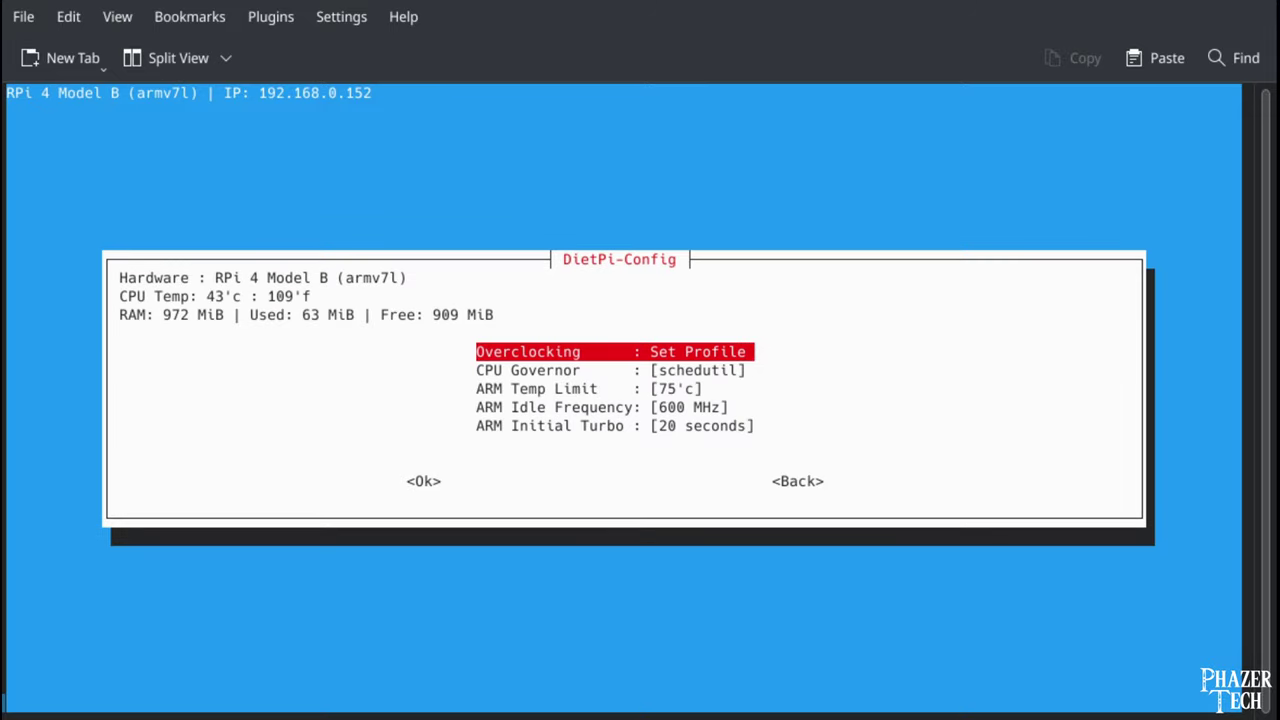
{"action": "key", "text": "Return"}
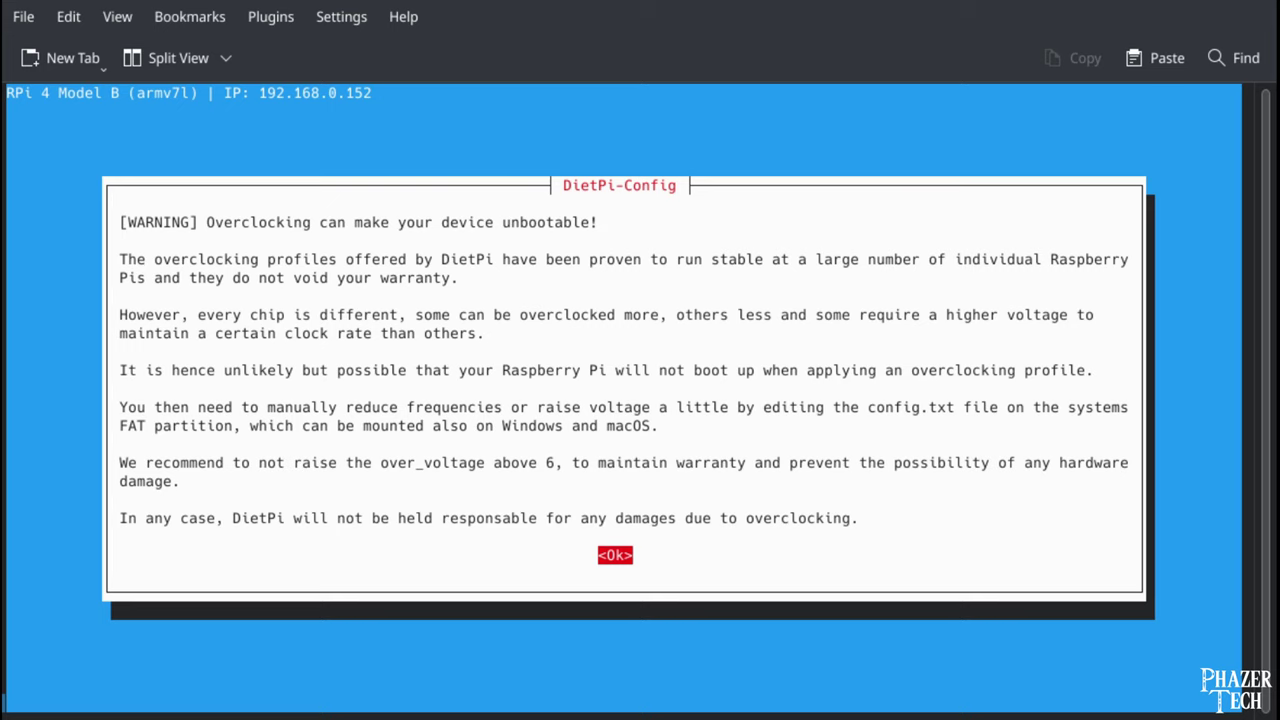
{"action": "key", "text": "Return"}
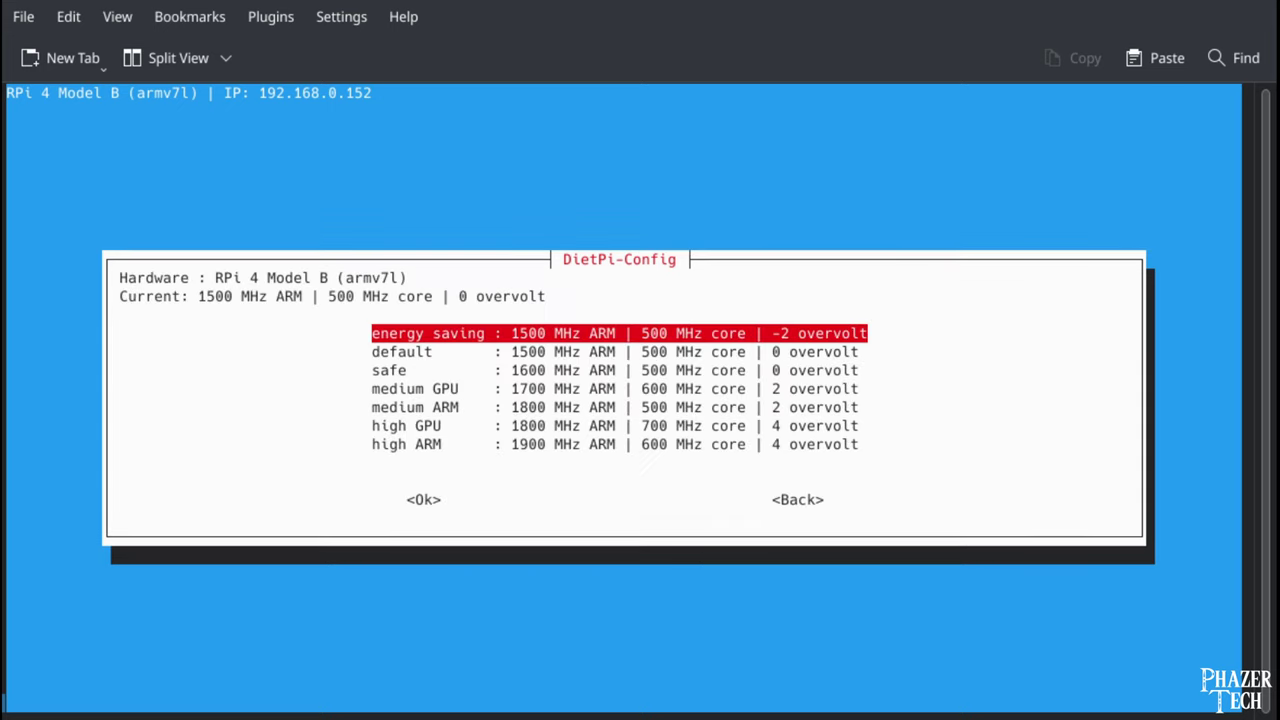
{"action": "key", "text": "Down"}
{"action": "key", "text": "Down"}
{"action": "key", "text": "Down"}
{"action": "key", "text": "Down"}
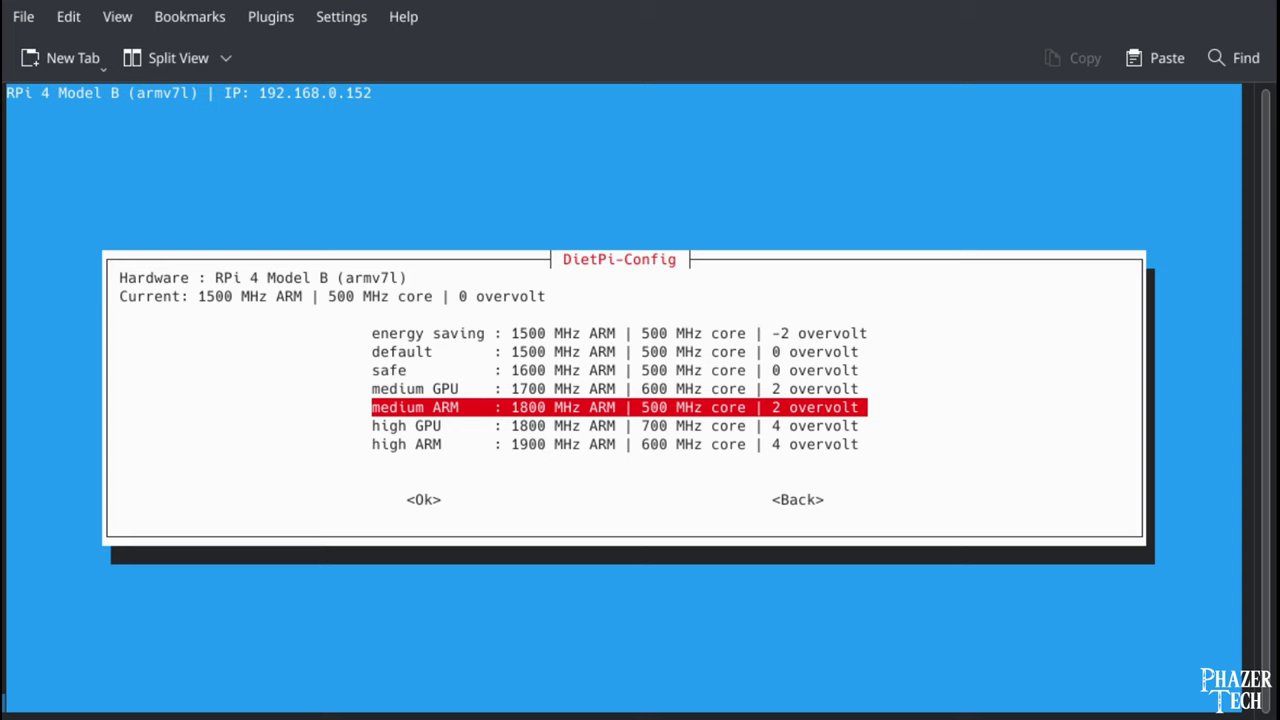
{"action": "key", "text": "Return"}
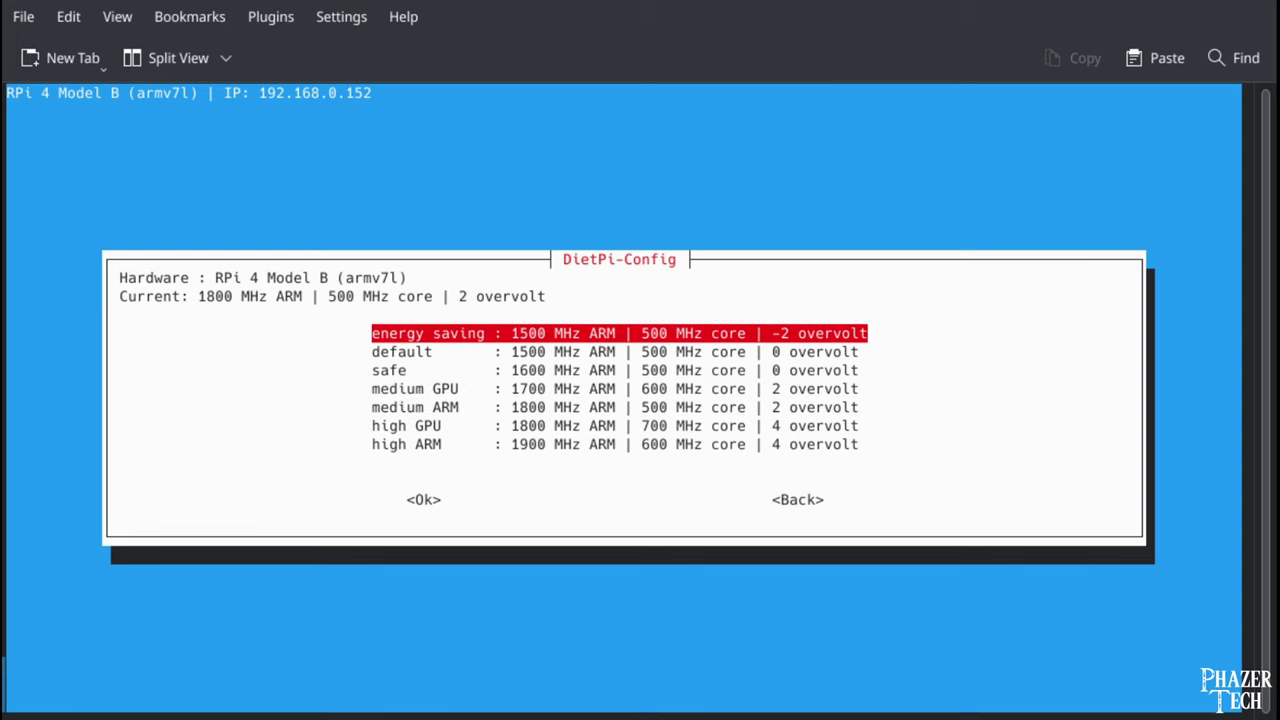
{"action": "key", "text": "Tab"}
{"action": "key", "text": "Tab"}
{"action": "key", "text": "Return"}
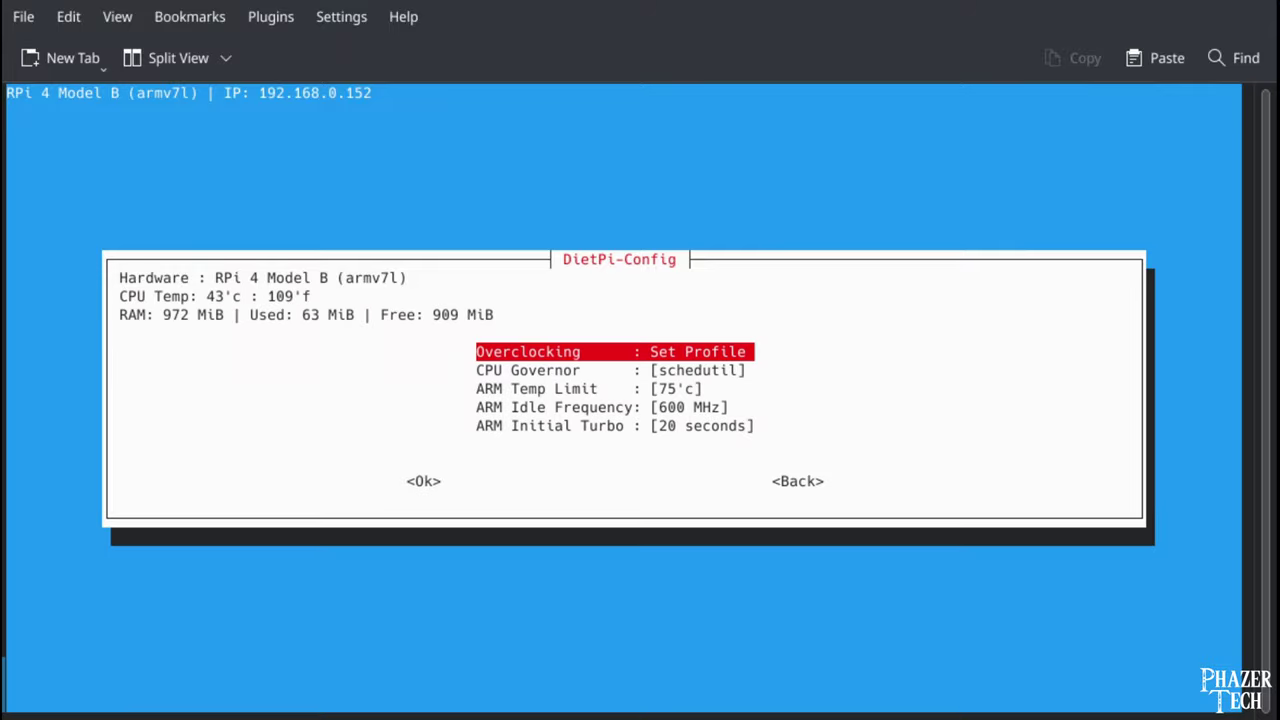
Step: Set Onboard WiFi to Off under Network Options: Adapters
{"action": "key", "text": "Tab"}
{"action": "key", "text": "Tab"}
{"action": "key", "text": "Return"}
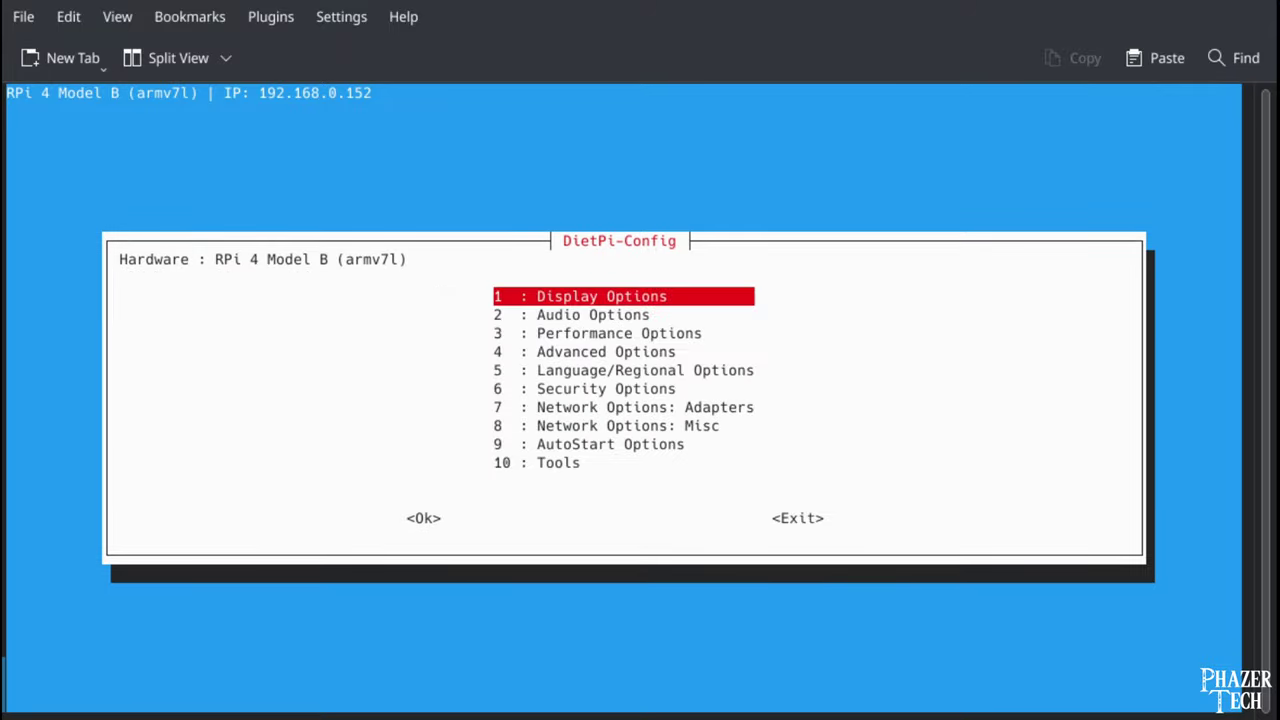
{"action": "key", "text": "Down"}
{"action": "key", "text": "Down"}
{"action": "key", "text": "Down"}
{"action": "key", "text": "Down"}
{"action": "key", "text": "Down"}
{"action": "key", "text": "Down"}
{"action": "key", "text": "Return"}
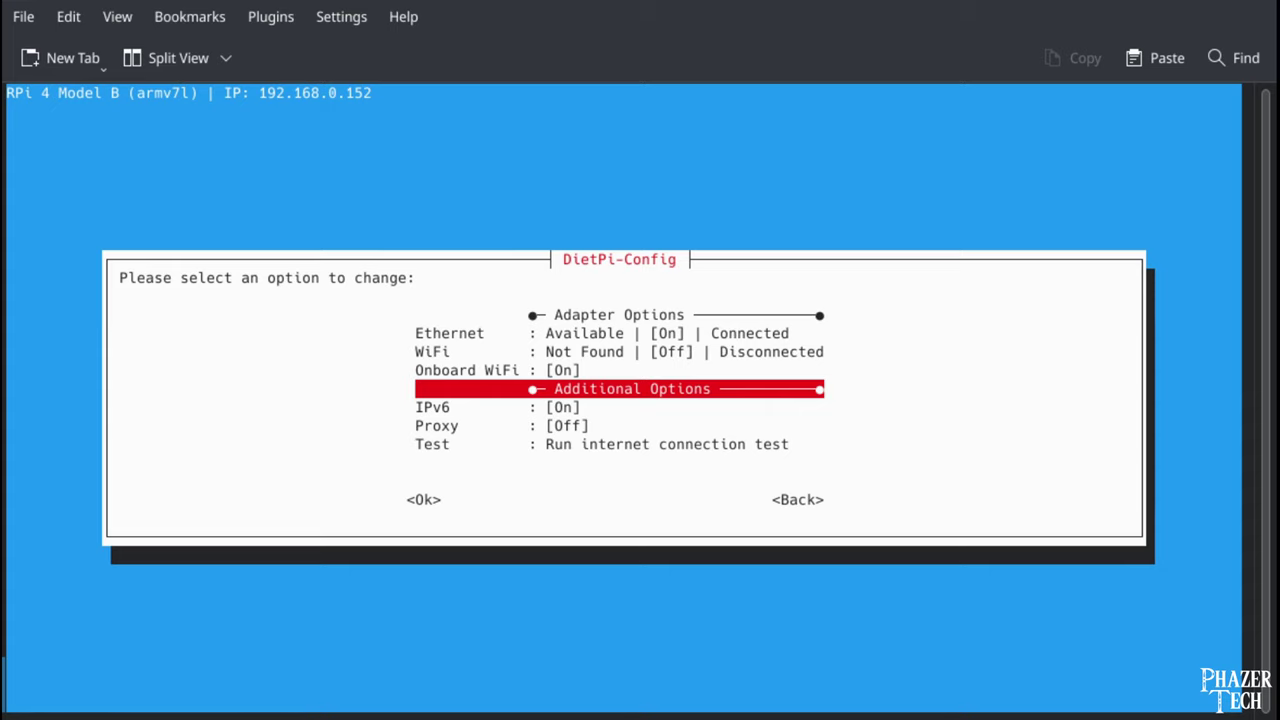
{"action": "key", "text": "Up"}
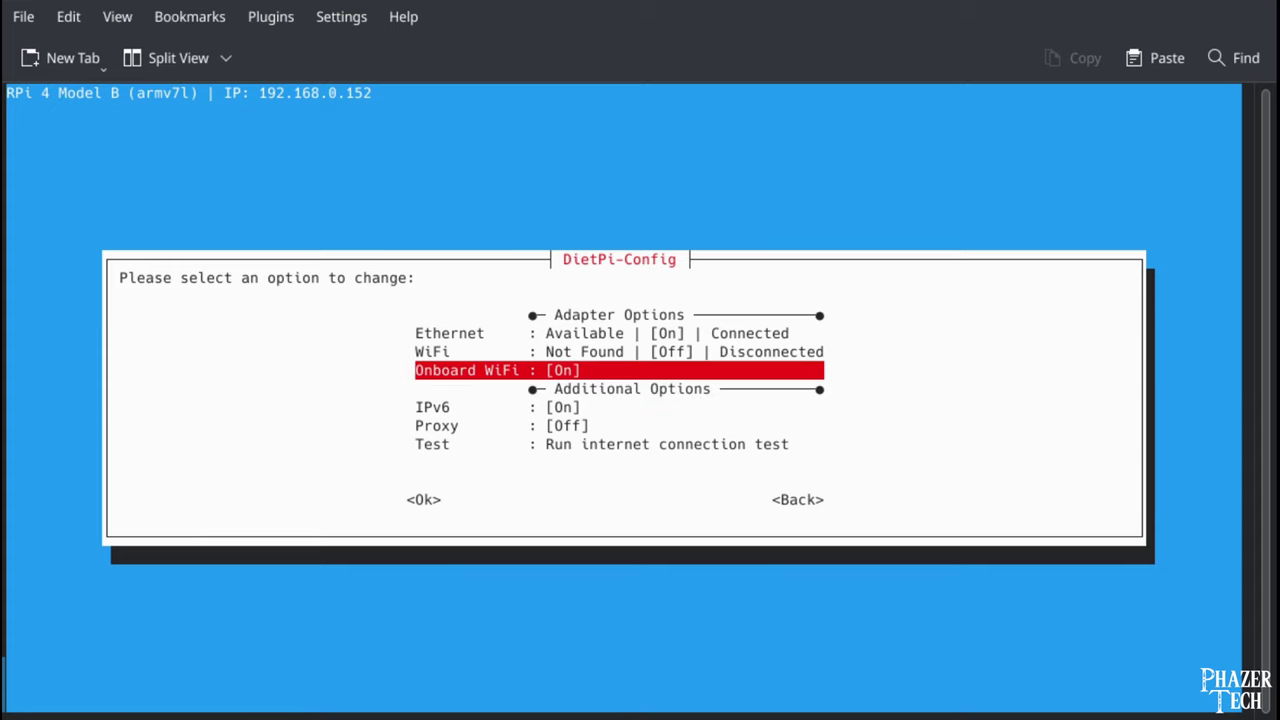
{"action": "key", "text": "Return"}
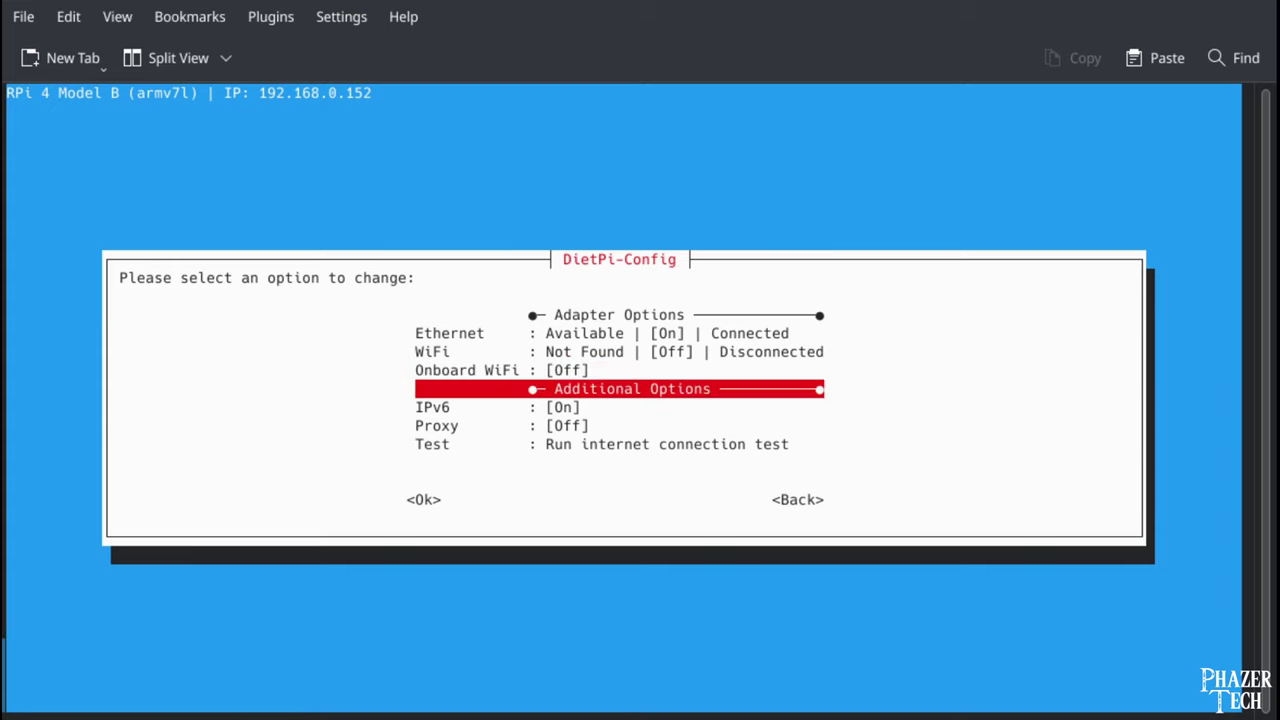
{"action": "key", "text": "Tab"}
{"action": "key", "text": "Tab"}
{"action": "key", "text": "Return"}
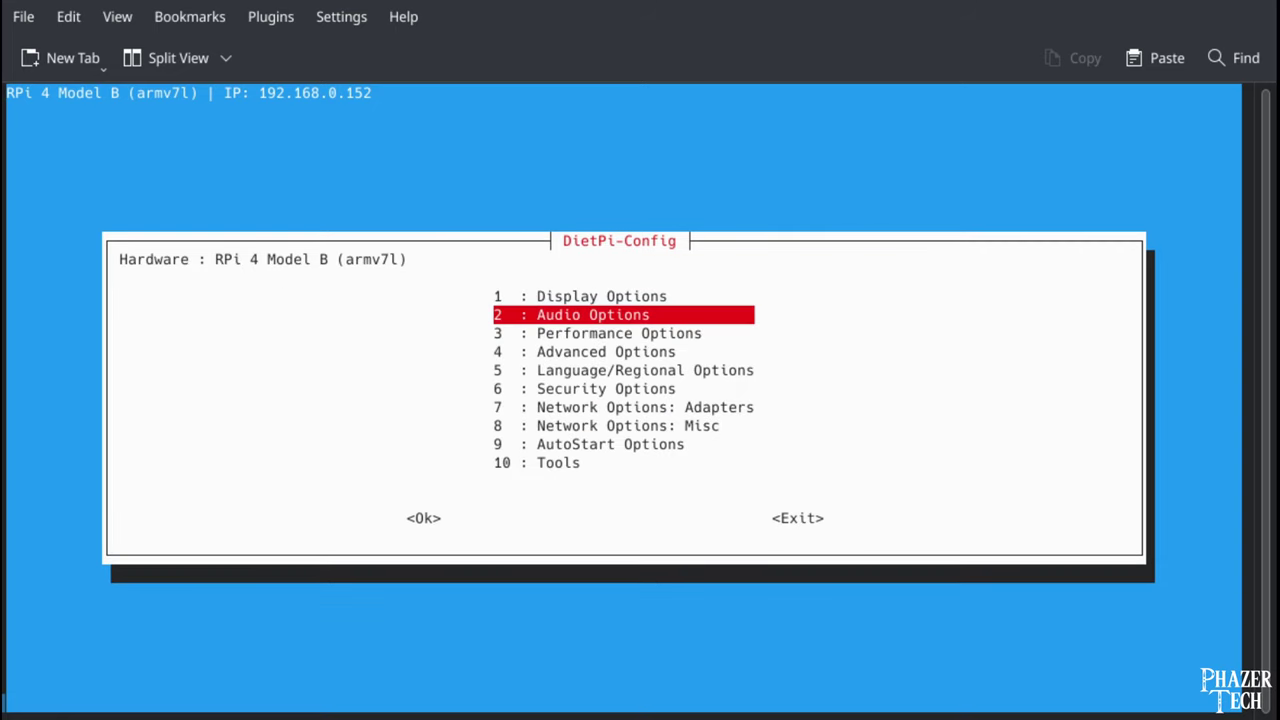
{"action": "key", "text": "Down"}
{"action": "key", "text": "Down"}
{"action": "key", "text": "Down"}
{"action": "key", "text": "Down"}
{"action": "key", "text": "Down"}
{"action": "key", "text": "Down"}
{"action": "key", "text": "Down"}
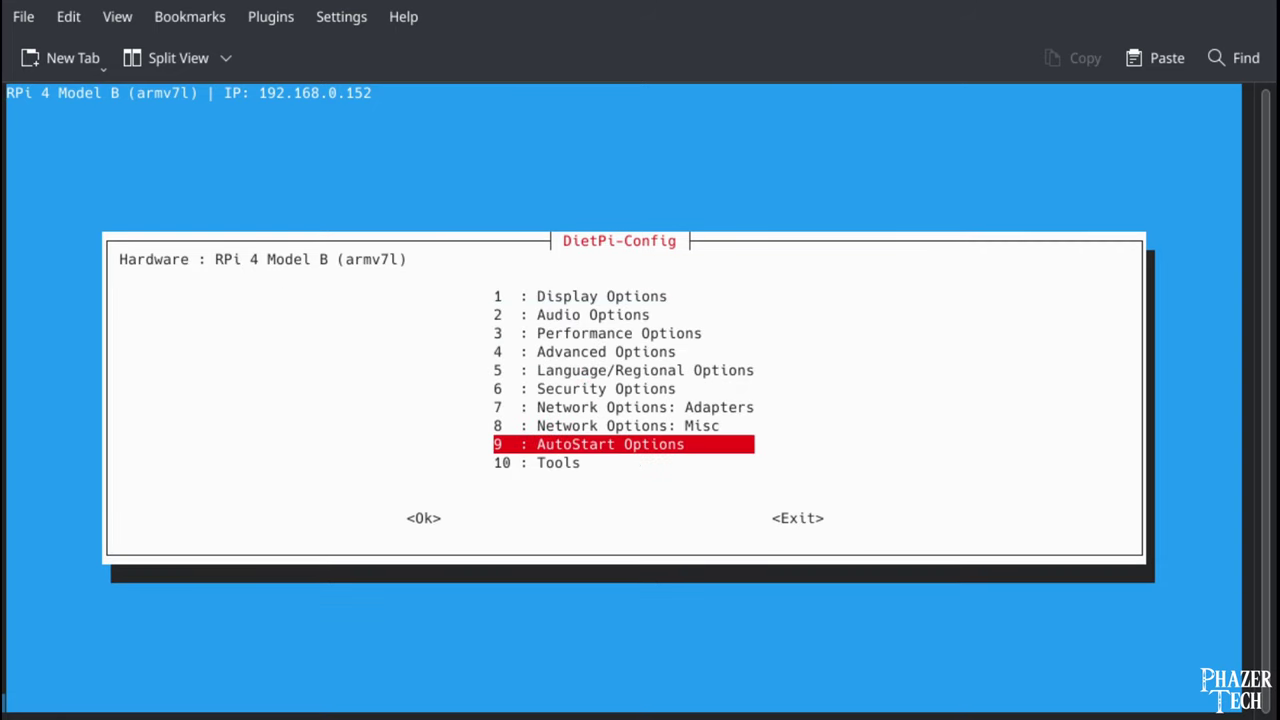
Step: Look into the Tools menu at the Stress Test option, then back out to the main menu
{"action": "key", "text": "Down"}
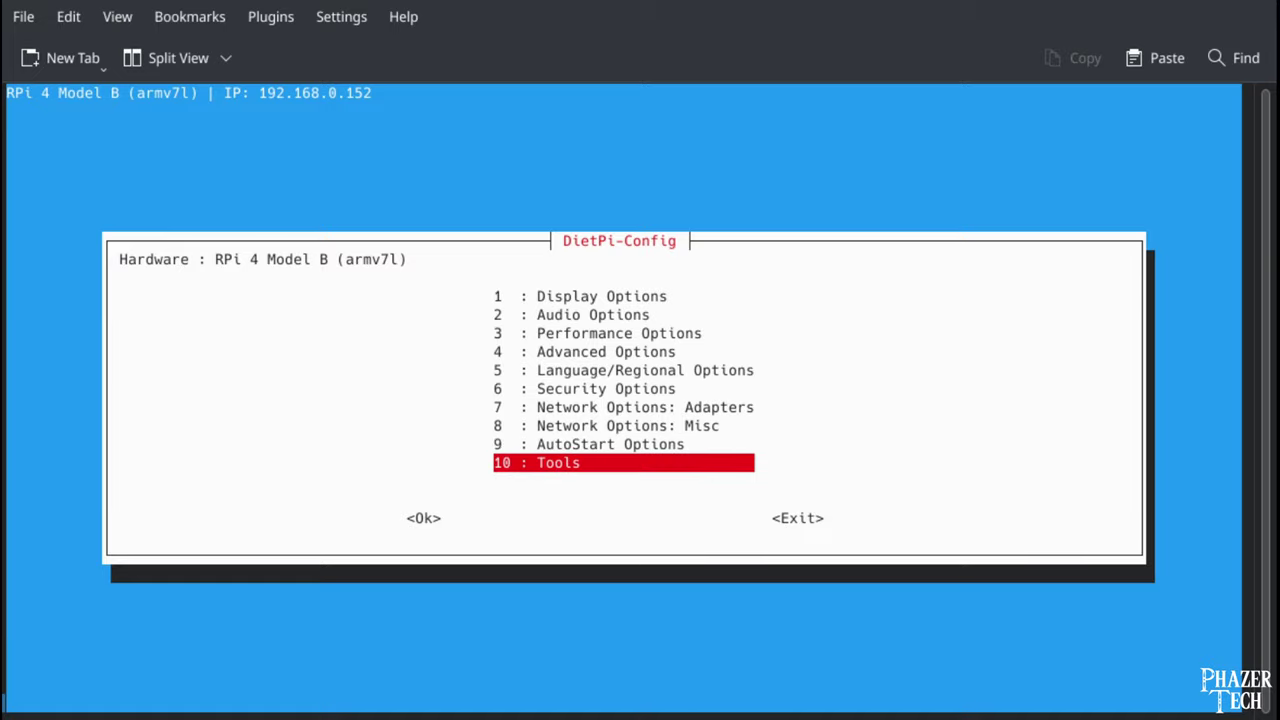
{"action": "key", "text": "Return"}
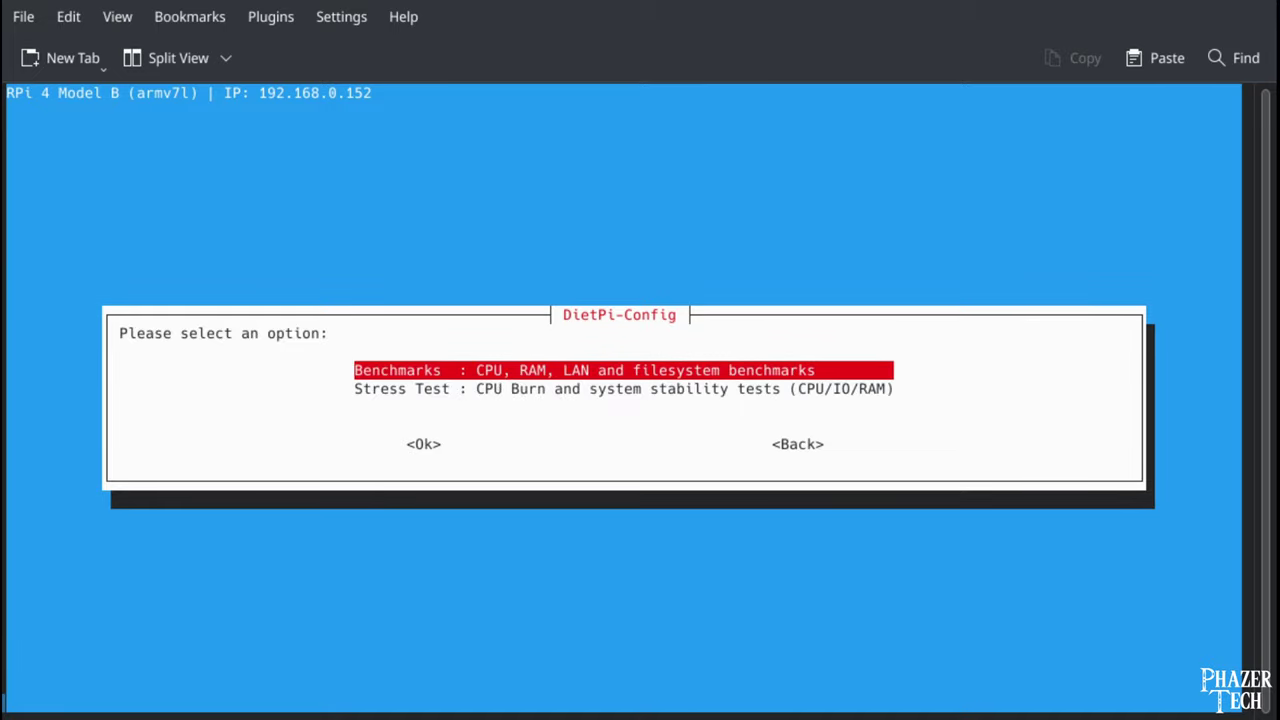
{"action": "key", "text": "Down"}
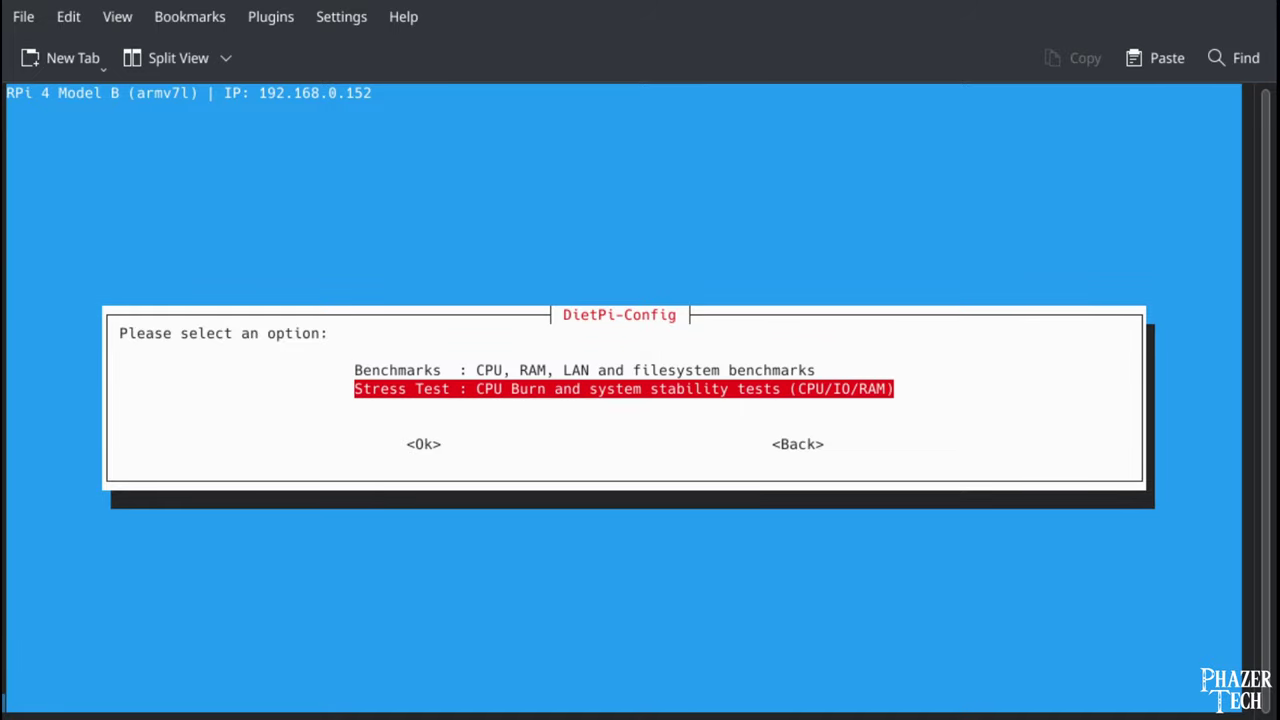
{"action": "key", "text": "Tab"}
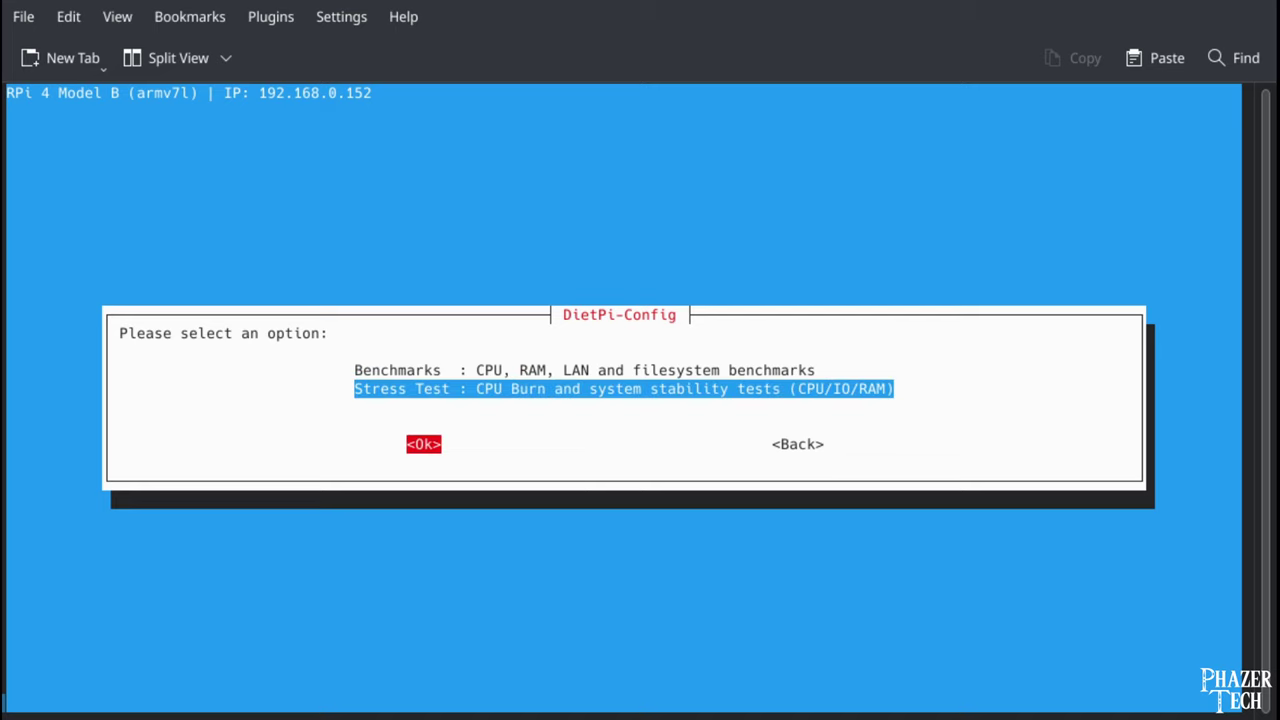
{"action": "key", "text": "Tab"}
{"action": "key", "text": "Return"}
Step: Choose Exit in DietPi-Config and select the confirmation in the exit prompt
{"action": "key", "text": "Tab"}
{"action": "key", "text": "Tab"}
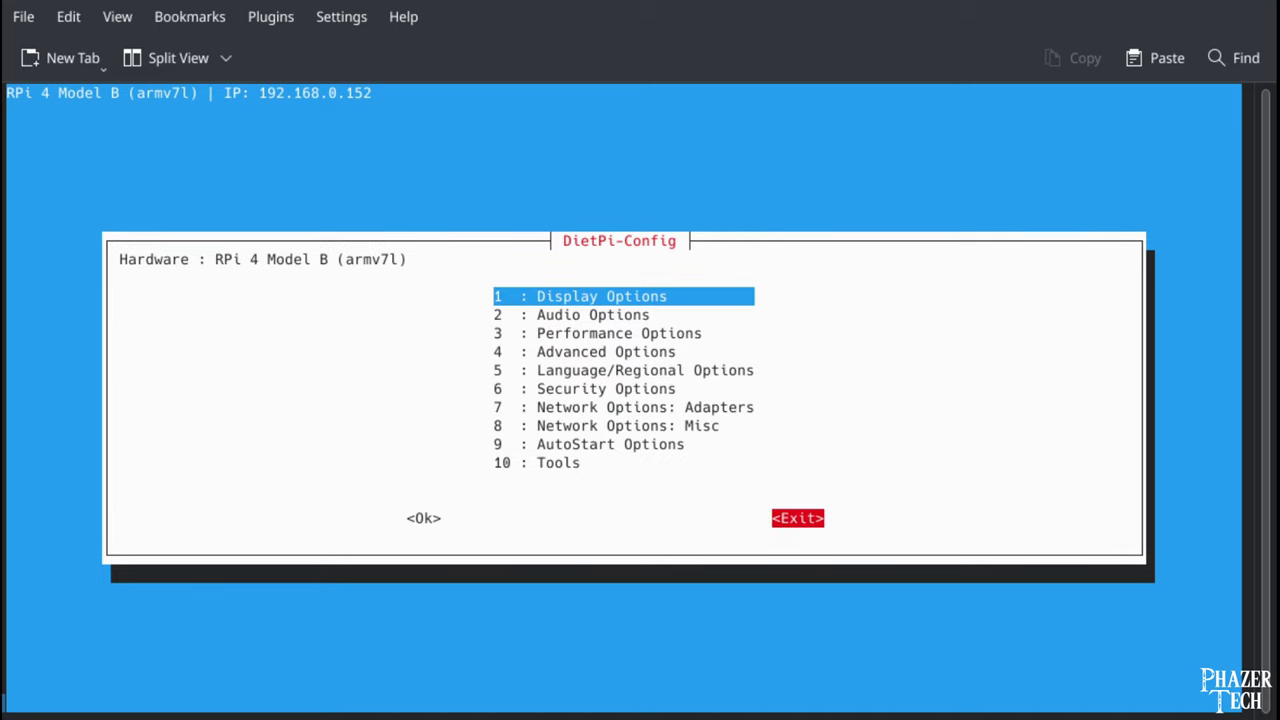
{"action": "key", "text": "Return"}
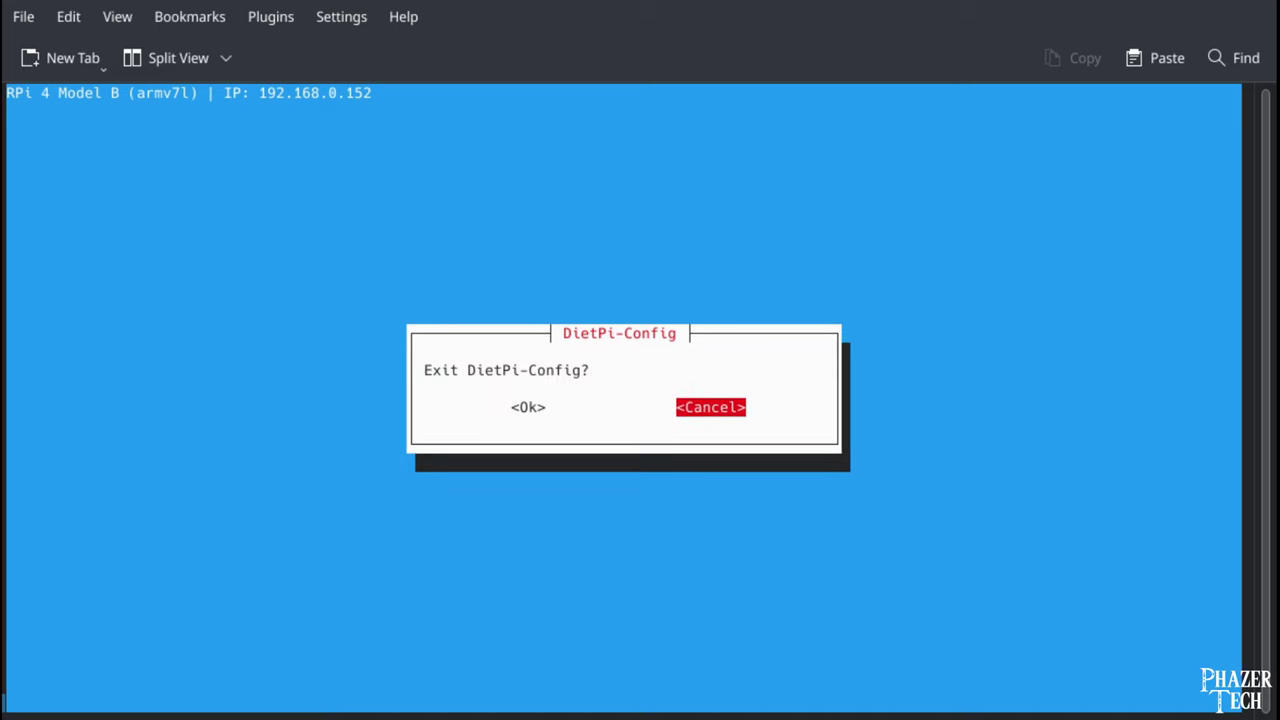
{"action": "key", "text": "Left"}
Step: Confirm exiting DietPi-Config and page through the software catalogue's media entries to Syncthing
{"action": "key", "text": "Return"}
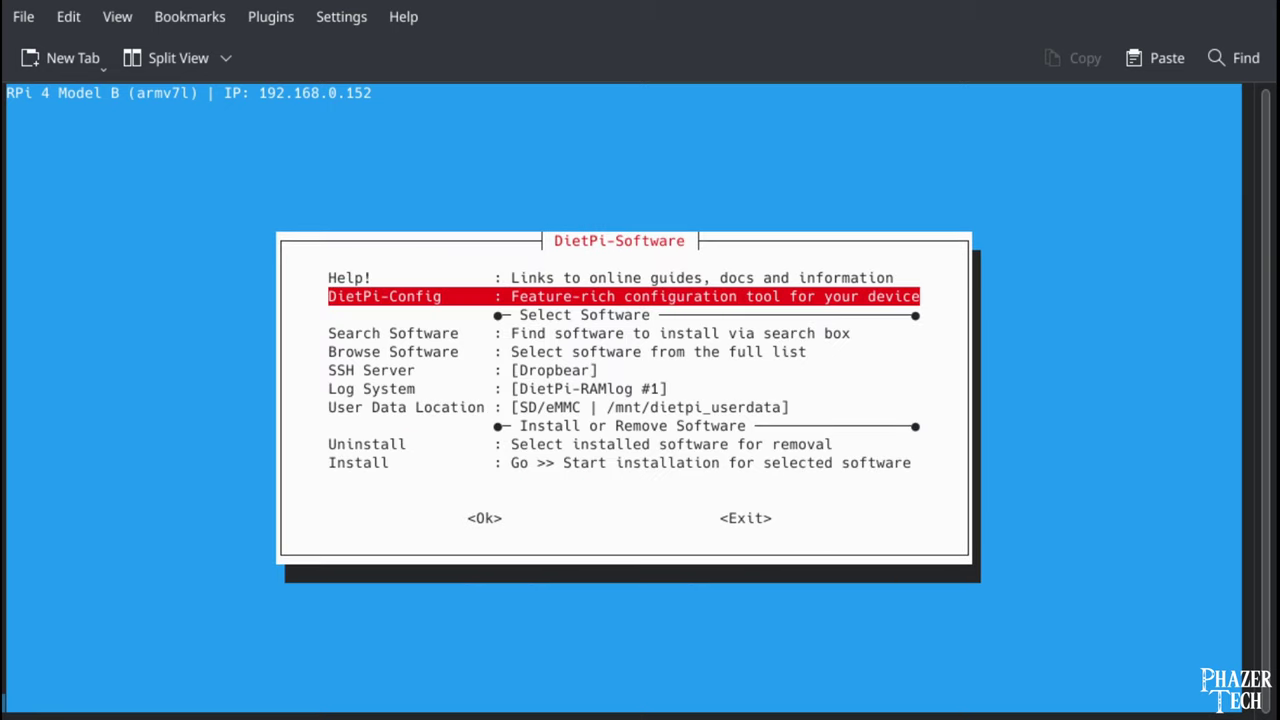
{"action": "key", "text": "Down"}
{"action": "key", "text": "Down"}
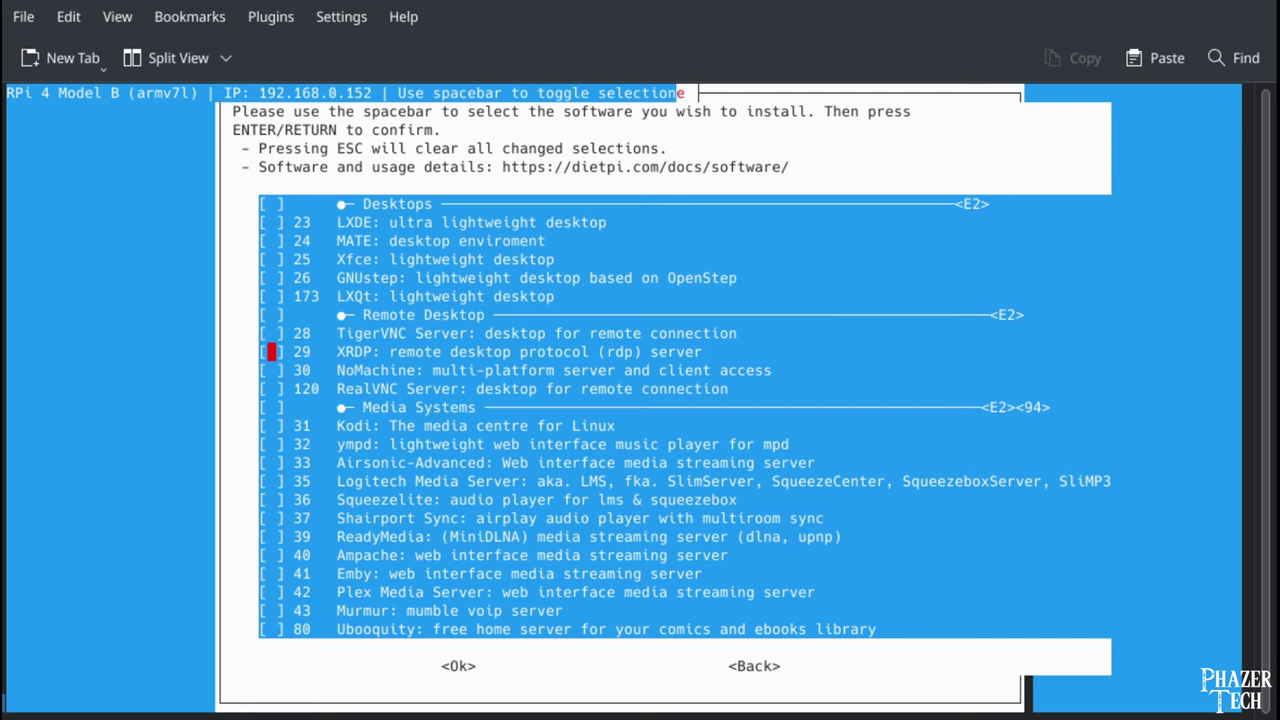
{"action": "key", "text": "Down"}
{"action": "key", "text": "Down"}
{"action": "key", "text": "Down"}
{"action": "key", "text": "Down"}
{"action": "key", "text": "Down"}
{"action": "key", "text": "Down"}
{"action": "key", "text": "Down"}
{"action": "key", "text": "Down"}
{"action": "key", "text": "Down"}
{"action": "key", "text": "Down"}
{"action": "key", "text": "Down"}
{"action": "key", "text": "Down"}
{"action": "key", "text": "Down"}
{"action": "key", "text": "Down"}
{"action": "key", "text": "Down"}
{"action": "key", "text": "Down"}
{"action": "key", "text": "Down"}
{"action": "key", "text": "Down"}
{"action": "key", "text": "Down"}
{"action": "key", "text": "Down"}
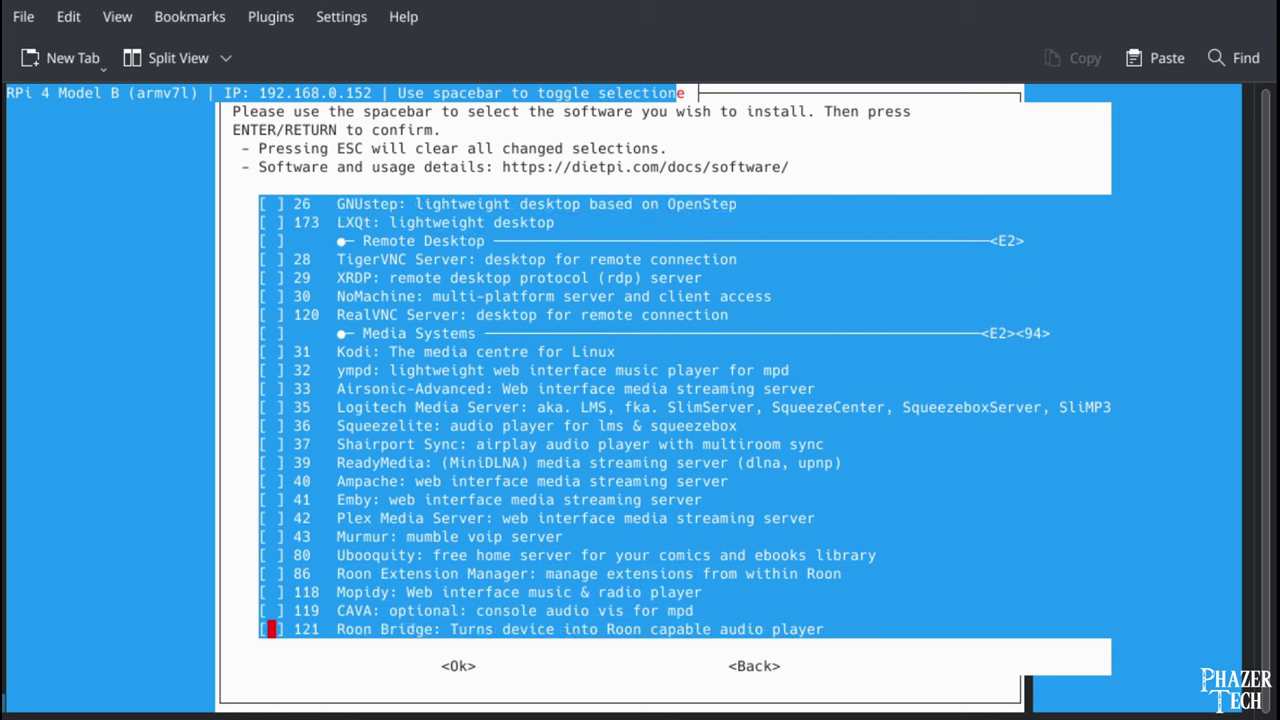
{"action": "key", "text": "Down"}
{"action": "key", "text": "Down"}
{"action": "key", "text": "Down"}
{"action": "key", "text": "Down"}
{"action": "key", "text": "Down"}
{"action": "key", "text": "Down"}
{"action": "key", "text": "Down"}
{"action": "key", "text": "Down"}
{"action": "key", "text": "Down"}
{"action": "key", "text": "Down"}
{"action": "key", "text": "Down"}
{"action": "key", "text": "Down"}
{"action": "key", "text": "Down"}
{"action": "key", "text": "Down"}
{"action": "key", "text": "Down"}
{"action": "key", "text": "Down"}
{"action": "key", "text": "Down"}
{"action": "key", "text": "Down"}
{"action": "key", "text": "Down"}
{"action": "key", "text": "Down"}
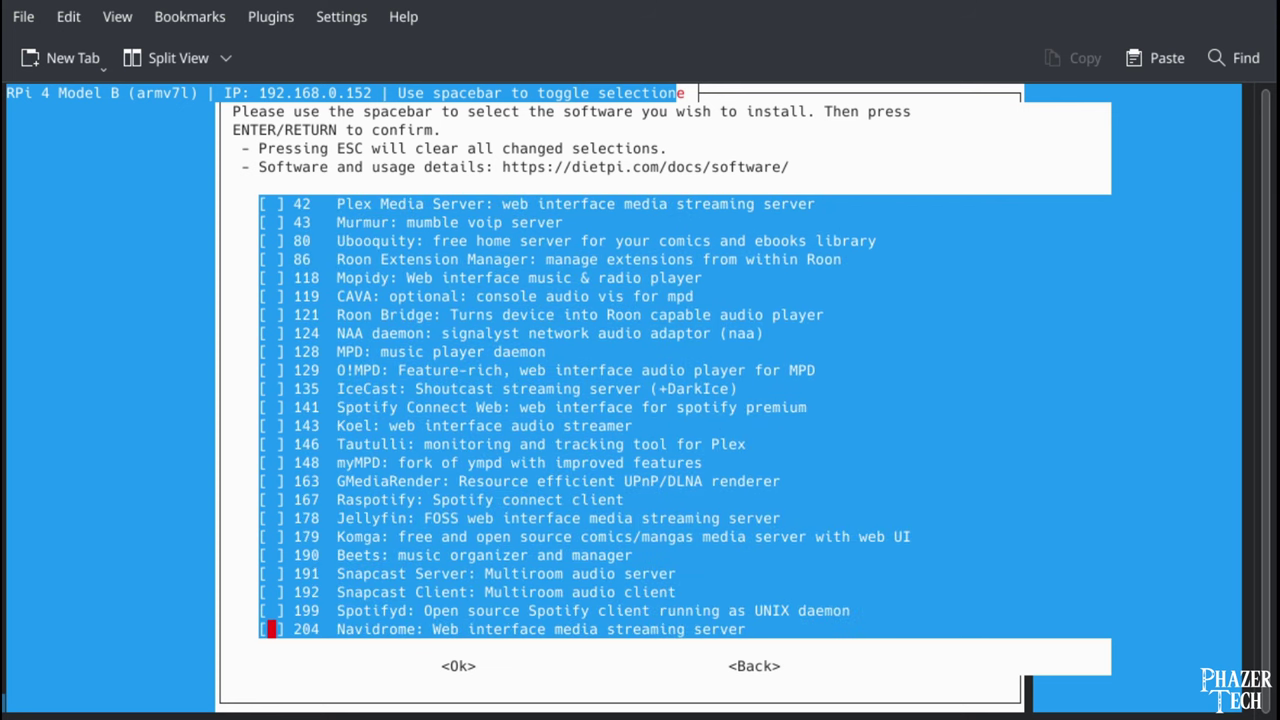
Step: Keep paging through the catalogue past RPi-Monitor, LEMP and HAProxy to ALSA, then back up to UnRAR
{"action": "key", "text": "Down"}
{"action": "key", "text": "Down"}
{"action": "key", "text": "Down"}
{"action": "key", "text": "Down"}
{"action": "key", "text": "Down"}
{"action": "key", "text": "Down"}
{"action": "key", "text": "Down"}
{"action": "key", "text": "Down"}
{"action": "key", "text": "Down"}
{"action": "key", "text": "Down"}
{"action": "key", "text": "Down"}
{"action": "key", "text": "Down"}
{"action": "key", "text": "Down"}
{"action": "key", "text": "Down"}
{"action": "key", "text": "Down"}
{"action": "key", "text": "Down"}
{"action": "key", "text": "Down"}
{"action": "key", "text": "Down"}
{"action": "key", "text": "Down"}
{"action": "key", "text": "Down"}
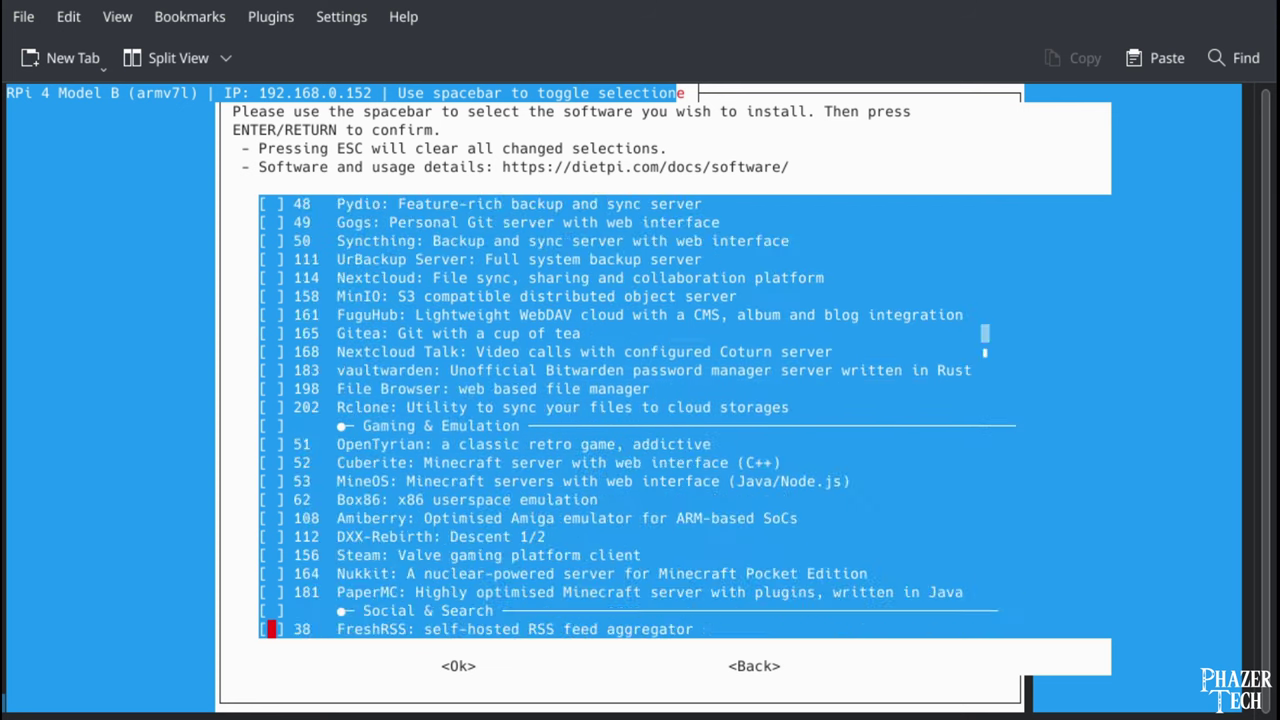
{"action": "key", "text": "Down"}
{"action": "key", "text": "Down"}
{"action": "key", "text": "Down"}
{"action": "key", "text": "Down"}
{"action": "key", "text": "Down"}
{"action": "key", "text": "Down"}
{"action": "key", "text": "Down"}
{"action": "key", "text": "Down"}
{"action": "key", "text": "Down"}
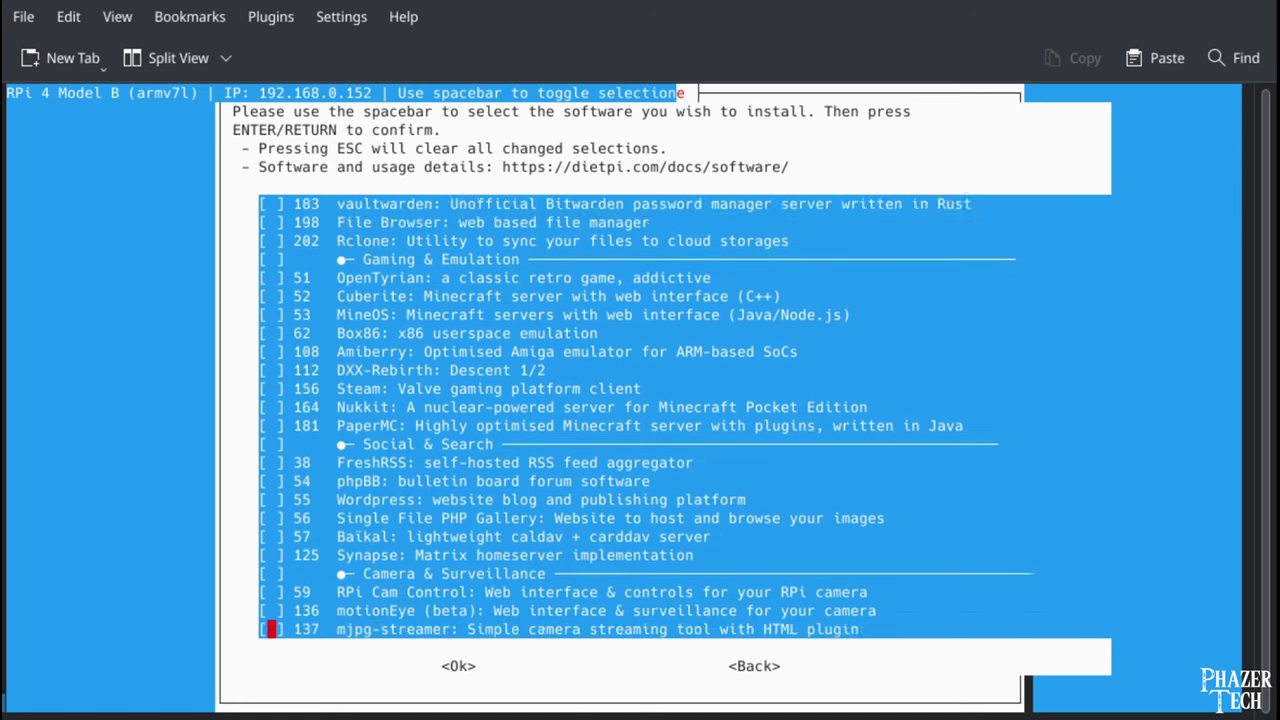
{"action": "key", "text": "Down"}
{"action": "key", "text": "Down"}
{"action": "key", "text": "Down"}
{"action": "key", "text": "Down"}
{"action": "key", "text": "Down"}
{"action": "key", "text": "Down"}
{"action": "key", "text": "Down"}
{"action": "key", "text": "Down"}
{"action": "key", "text": "Down"}
{"action": "key", "text": "Down"}
{"action": "key", "text": "Down"}
{"action": "key", "text": "Down"}
{"action": "key", "text": "Down"}
{"action": "key", "text": "Down"}
{"action": "key", "text": "Down"}
{"action": "key", "text": "Down"}
{"action": "key", "text": "Down"}
{"action": "key", "text": "Down"}
{"action": "key", "text": "Down"}
{"action": "key", "text": "Down"}
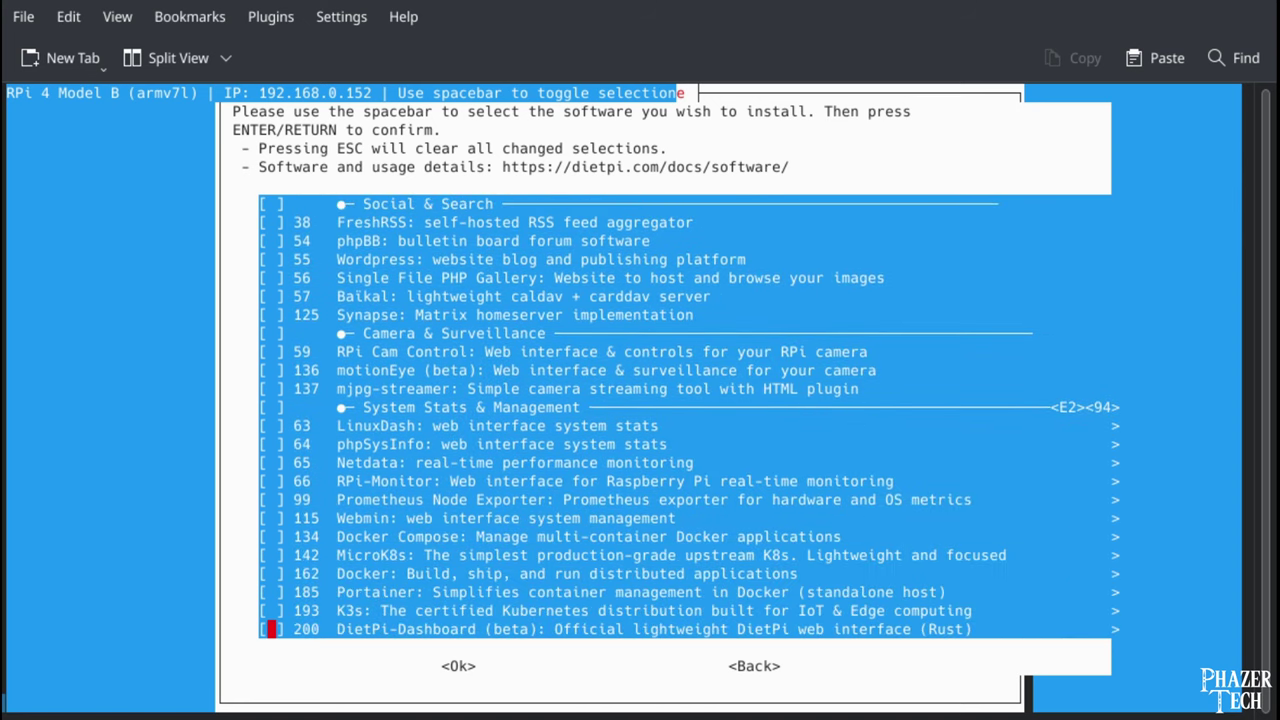
{"action": "key", "text": "Down"}
{"action": "key", "text": "Down"}
{"action": "key", "text": "Down"}
{"action": "key", "text": "Down"}
{"action": "key", "text": "Down"}
{"action": "key", "text": "Down"}
{"action": "key", "text": "Down"}
{"action": "key", "text": "Down"}
{"action": "key", "text": "Down"}
{"action": "key", "text": "Down"}
{"action": "key", "text": "Down"}
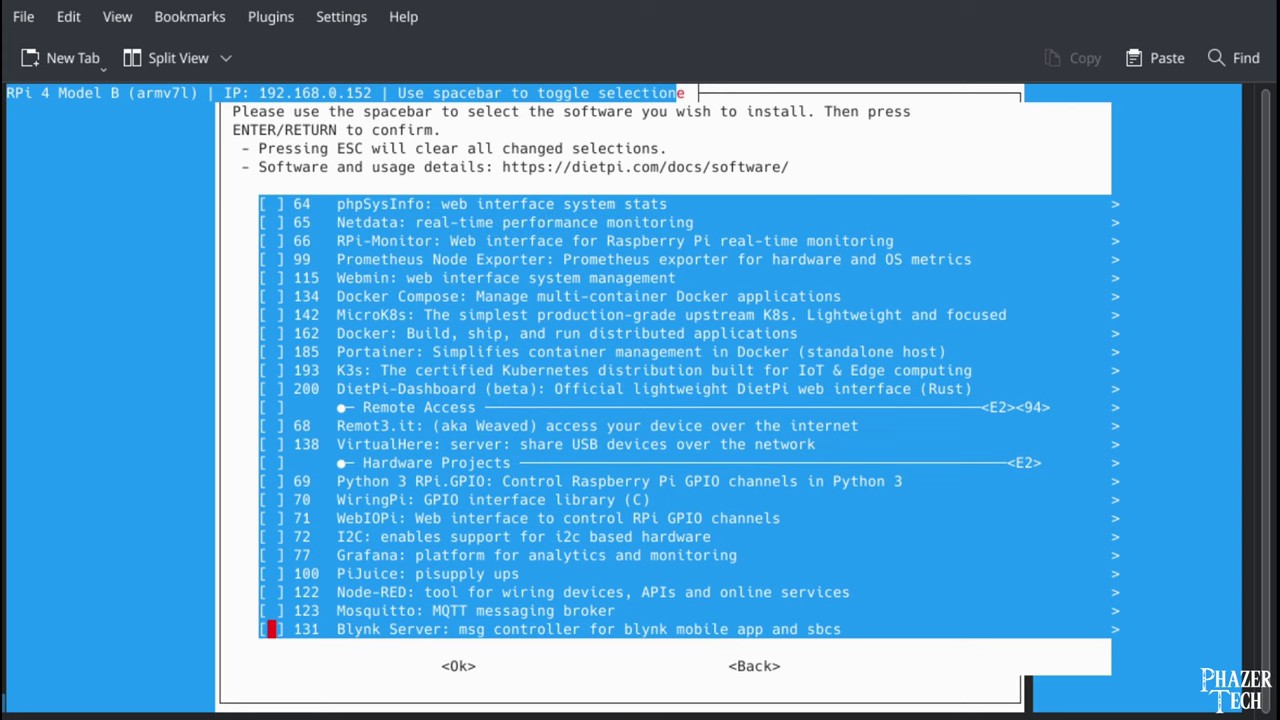
{"action": "key", "text": "Down"}
{"action": "key", "text": "Down"}
{"action": "key", "text": "Down"}
{"action": "key", "text": "Down"}
{"action": "key", "text": "Down"}
{"action": "key", "text": "Down"}
{"action": "key", "text": "Down"}
{"action": "key", "text": "Down"}
{"action": "key", "text": "Down"}
{"action": "key", "text": "Down"}
{"action": "key", "text": "Down"}
{"action": "key", "text": "Down"}
{"action": "key", "text": "Down"}
{"action": "key", "text": "Down"}
{"action": "key", "text": "Down"}
{"action": "key", "text": "Down"}
{"action": "key", "text": "Down"}
{"action": "key", "text": "Down"}
{"action": "key", "text": "Down"}
{"action": "key", "text": "Down"}
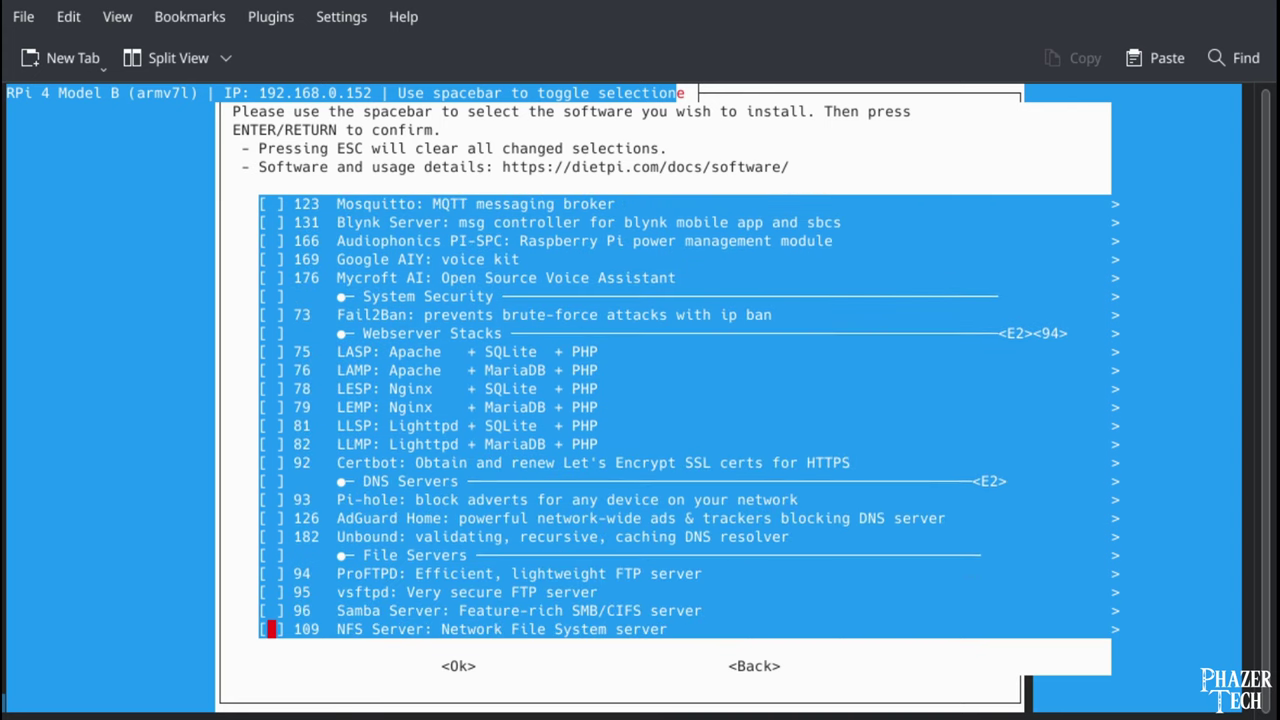
{"action": "key", "text": "Down"}
{"action": "key", "text": "Down"}
{"action": "key", "text": "Down"}
{"action": "key", "text": "Down"}
{"action": "key", "text": "Down"}
{"action": "key", "text": "Down"}
{"action": "key", "text": "Down"}
{"action": "key", "text": "Down"}
{"action": "key", "text": "Down"}
{"action": "key", "text": "Down"}
{"action": "key", "text": "Down"}
{"action": "key", "text": "Down"}
{"action": "key", "text": "Down"}
{"action": "key", "text": "Down"}
{"action": "key", "text": "Down"}
{"action": "key", "text": "Down"}
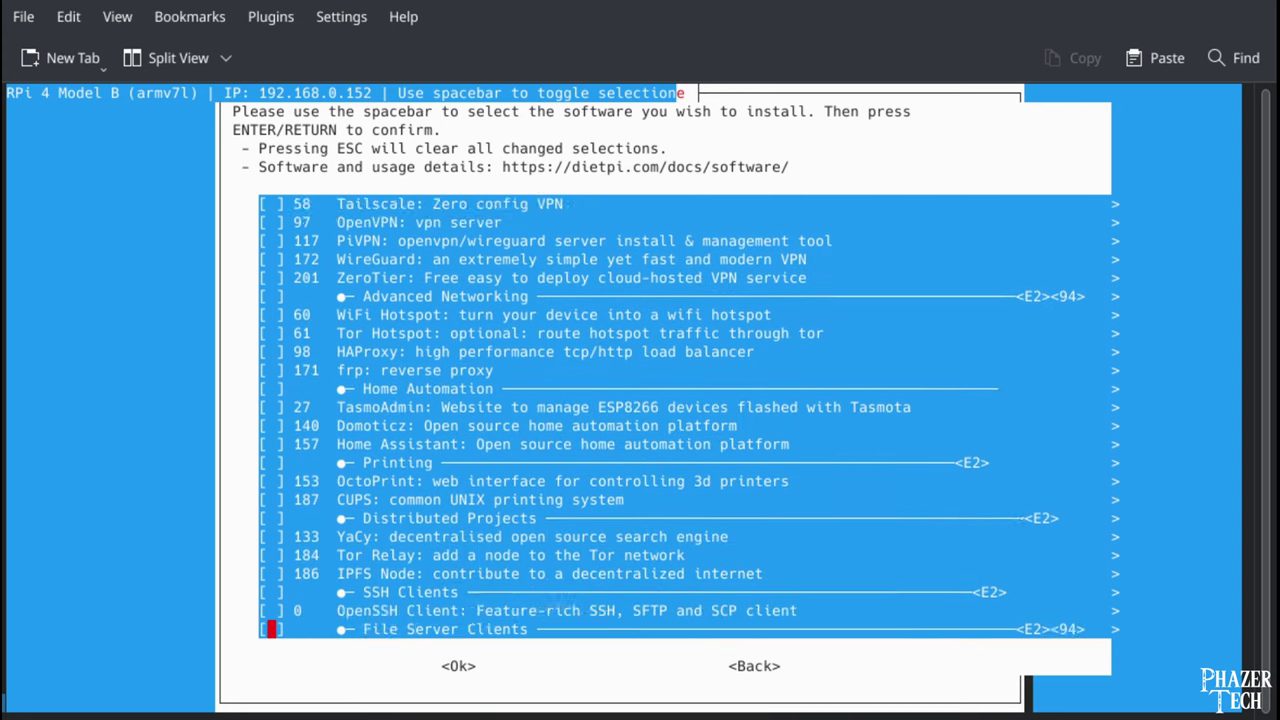
{"action": "key", "text": "Down"}
{"action": "key", "text": "Down"}
{"action": "key", "text": "Down"}
{"action": "key", "text": "Down"}
{"action": "key", "text": "Down"}
{"action": "key", "text": "Down"}
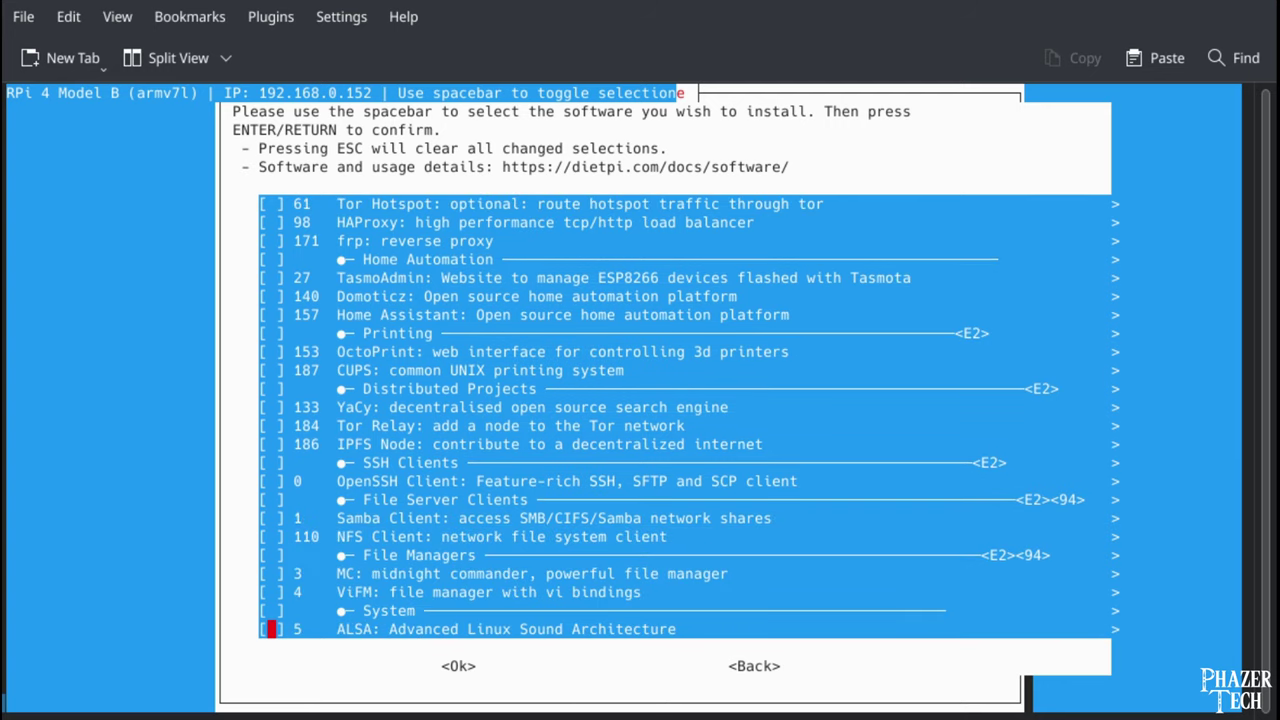
{"action": "key", "text": "Down"}
{"action": "key", "text": "Down"}
{"action": "key", "text": "Down"}
{"action": "key", "text": "Down"}
{"action": "key", "text": "Down"}
{"action": "key", "text": "Down"}
{"action": "key", "text": "Down"}
{"action": "key", "text": "Down"}
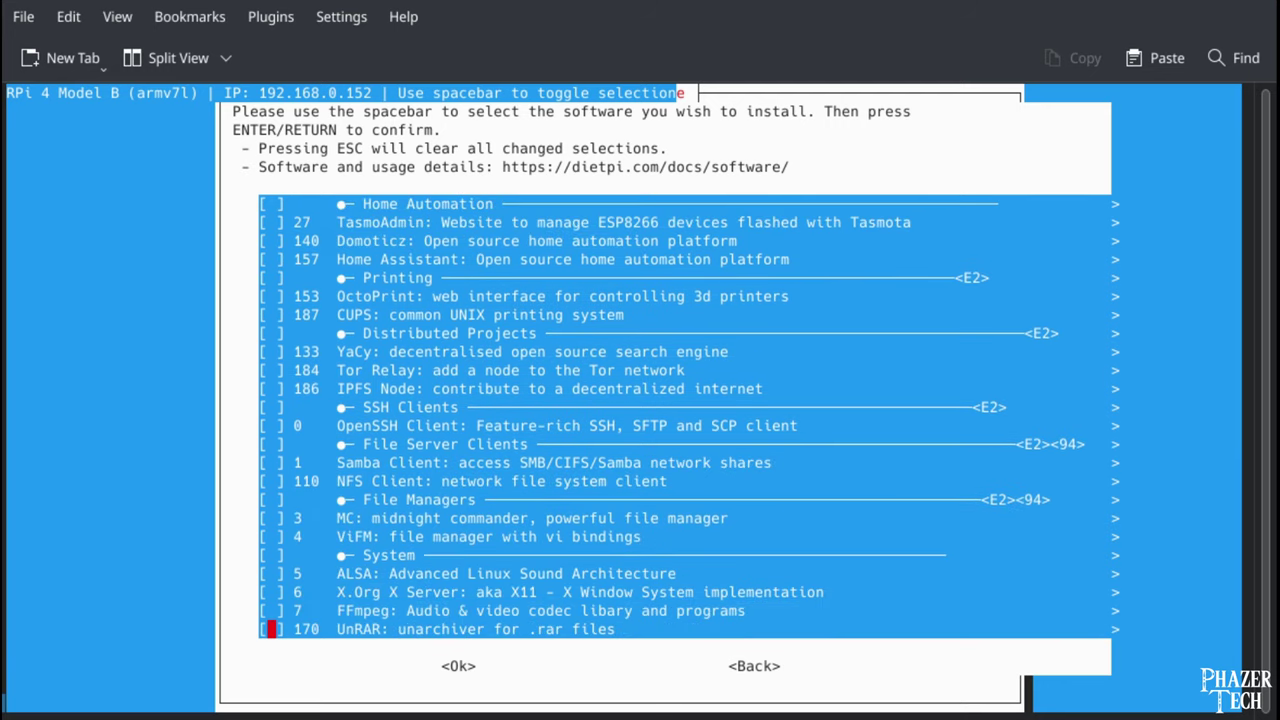
{"action": "key", "text": "Up"}
{"action": "key", "text": "Up"}
{"action": "key", "text": "Up"}
{"action": "key", "text": "Up"}
{"action": "key", "text": "Up"}
{"action": "key", "text": "Up"}
Step: Search the software list for 'ffmpeg', select FFmpeg and start its installation
{"action": "key", "text": "Tab"}
{"action": "key", "text": "Return"}
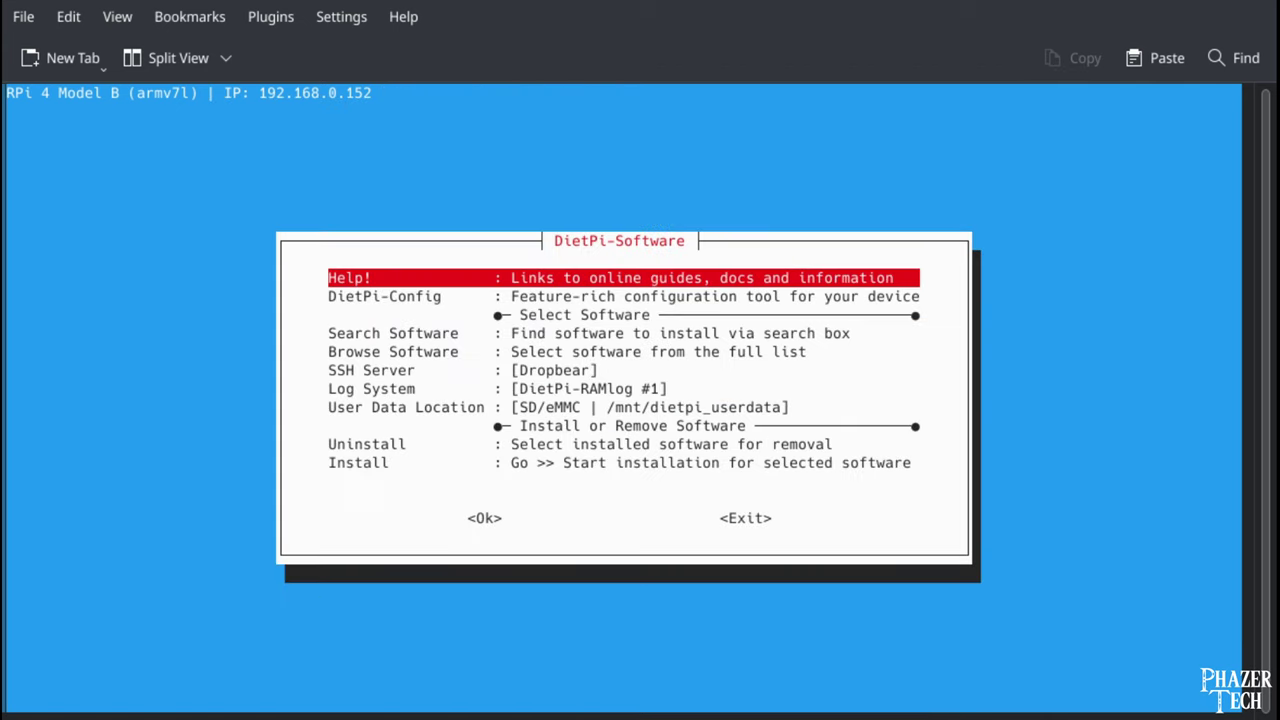
{"action": "key", "text": "Down"}
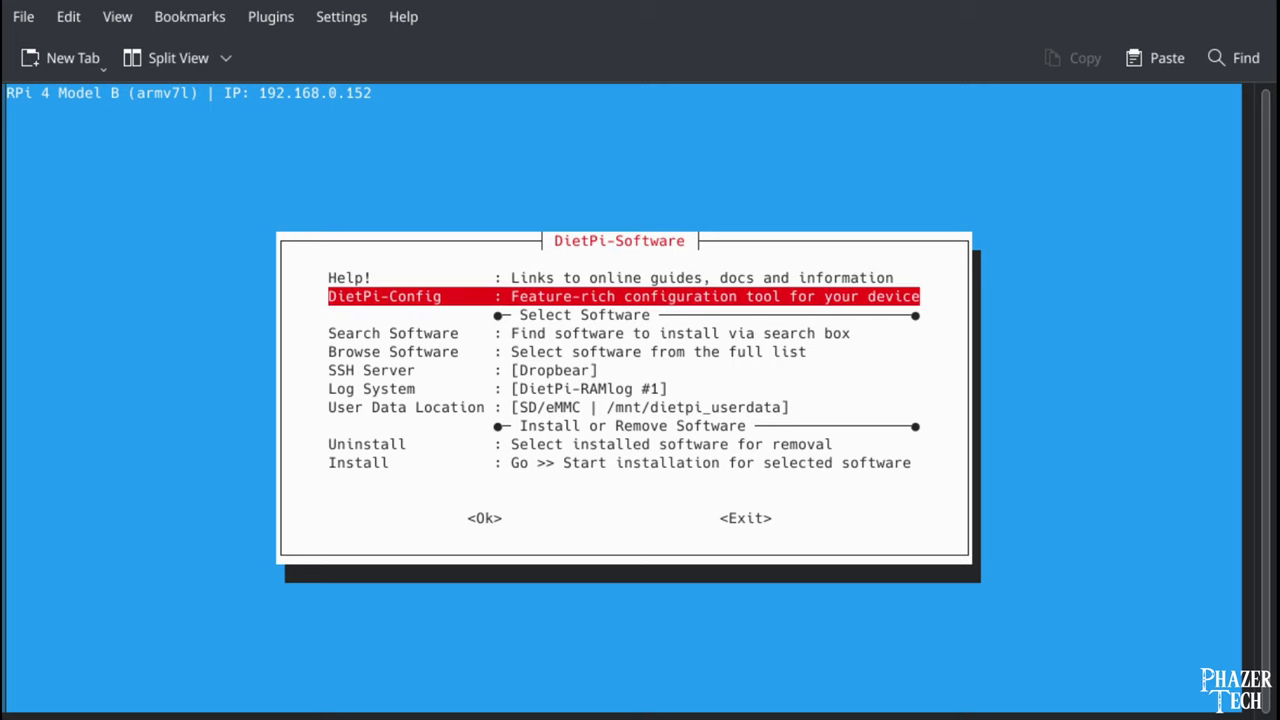
{"action": "key", "text": "Down"}
{"action": "key", "text": "Down"}
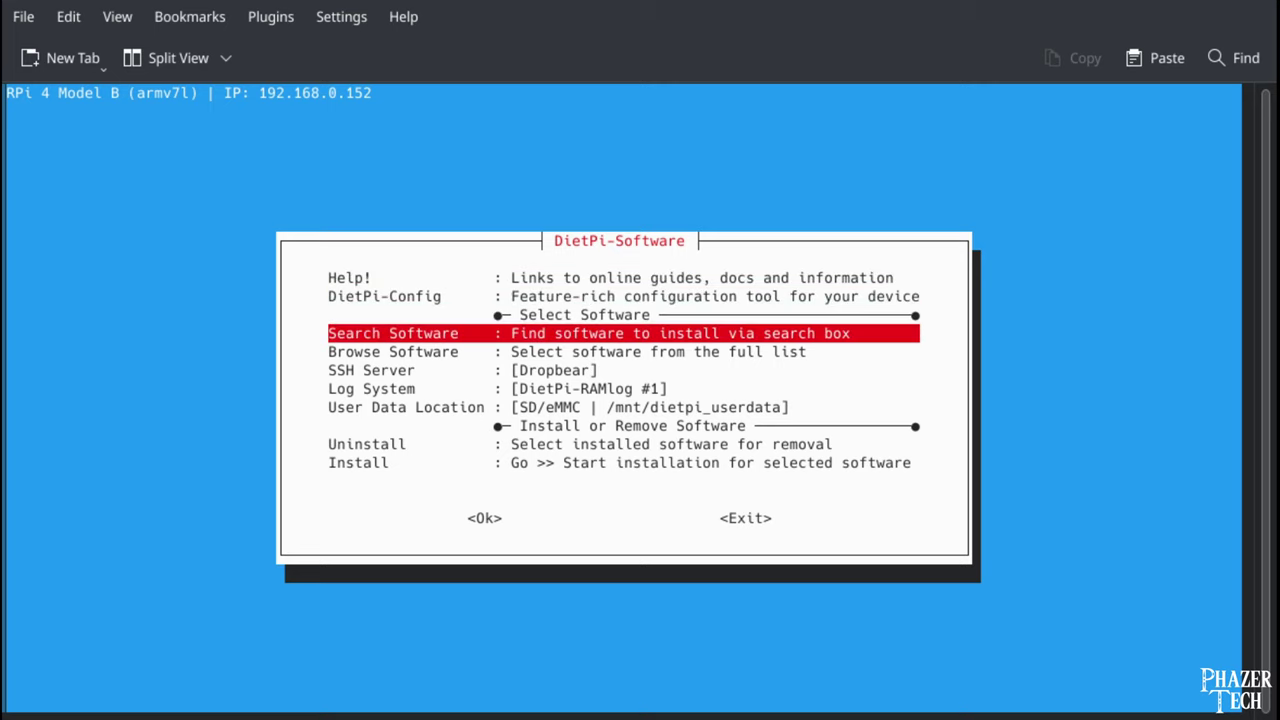
{"action": "key", "text": "Return"}
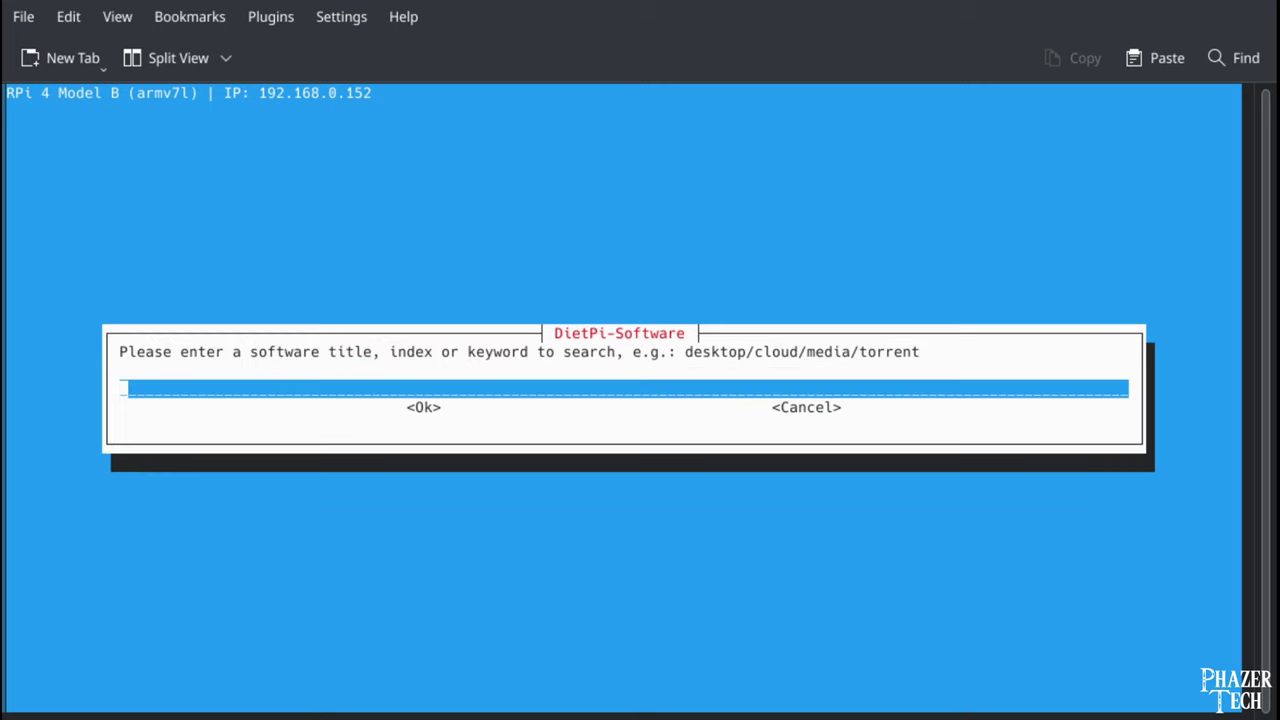
{"action": "type", "text": "ffmpeg"}
{"action": "key", "text": "Return"}
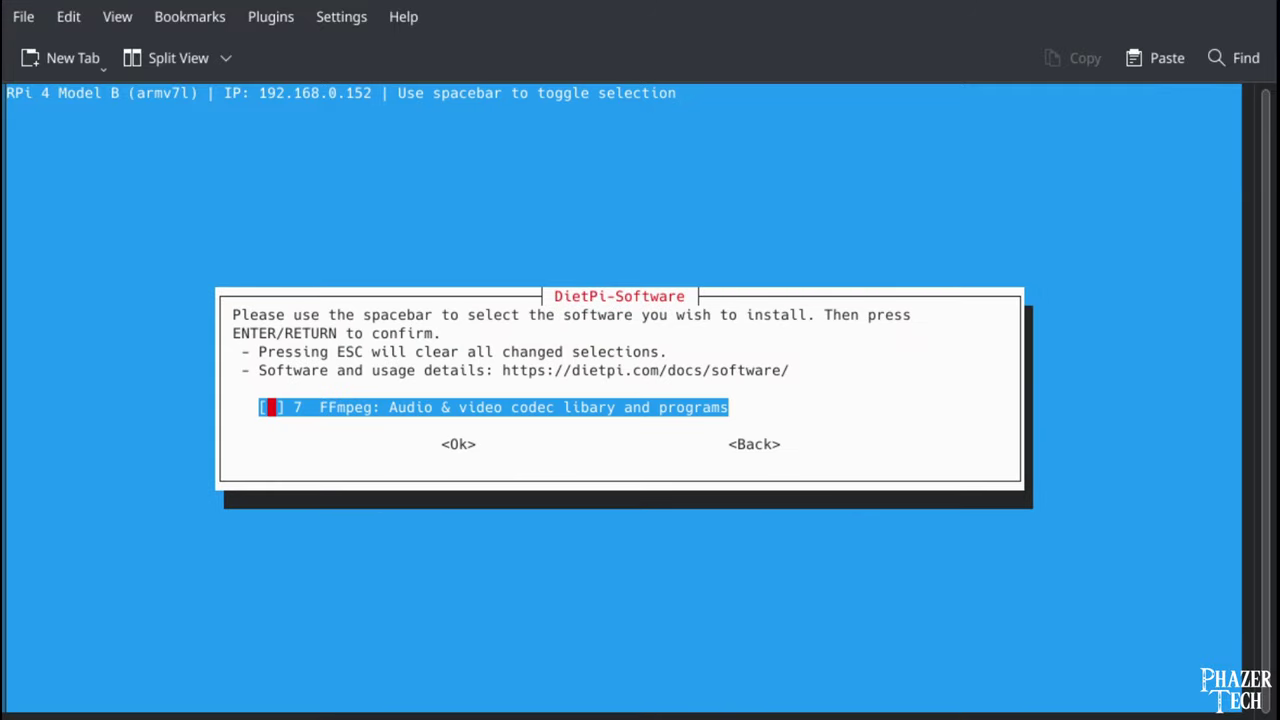
{"action": "key", "text": "Return"}
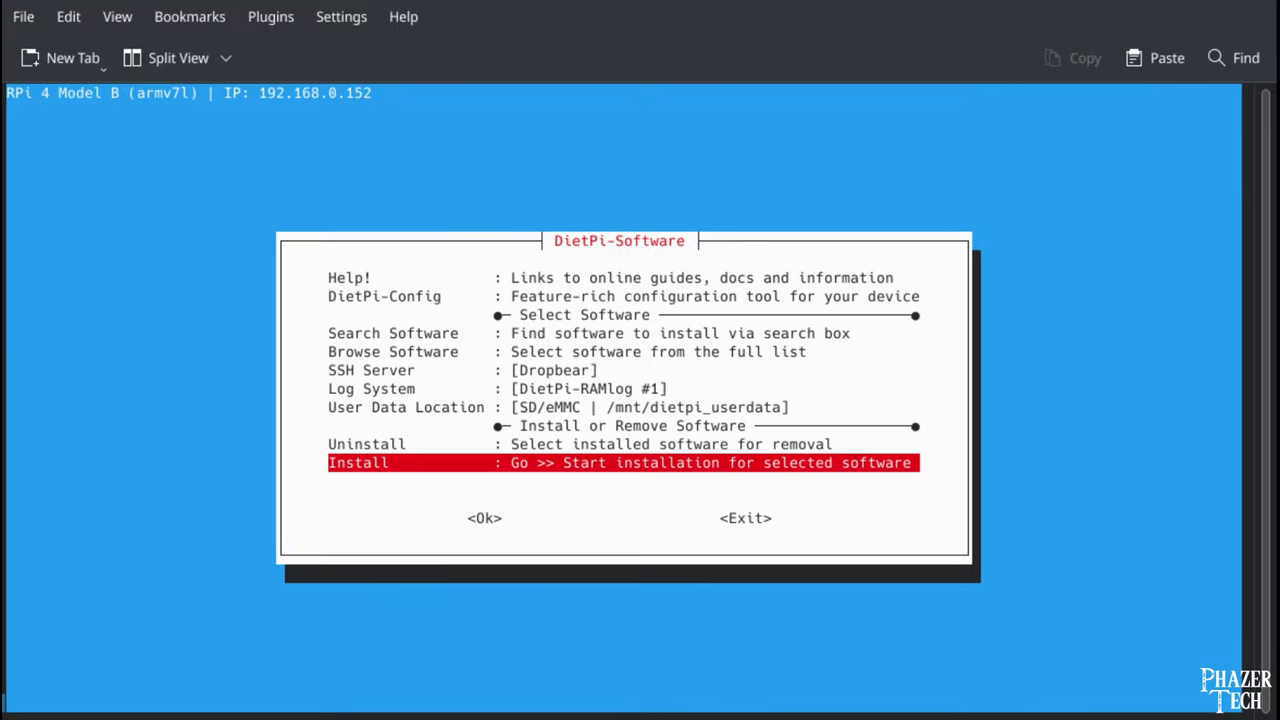
{"action": "key", "text": "Return"}
{"action": "key", "text": "Return"}
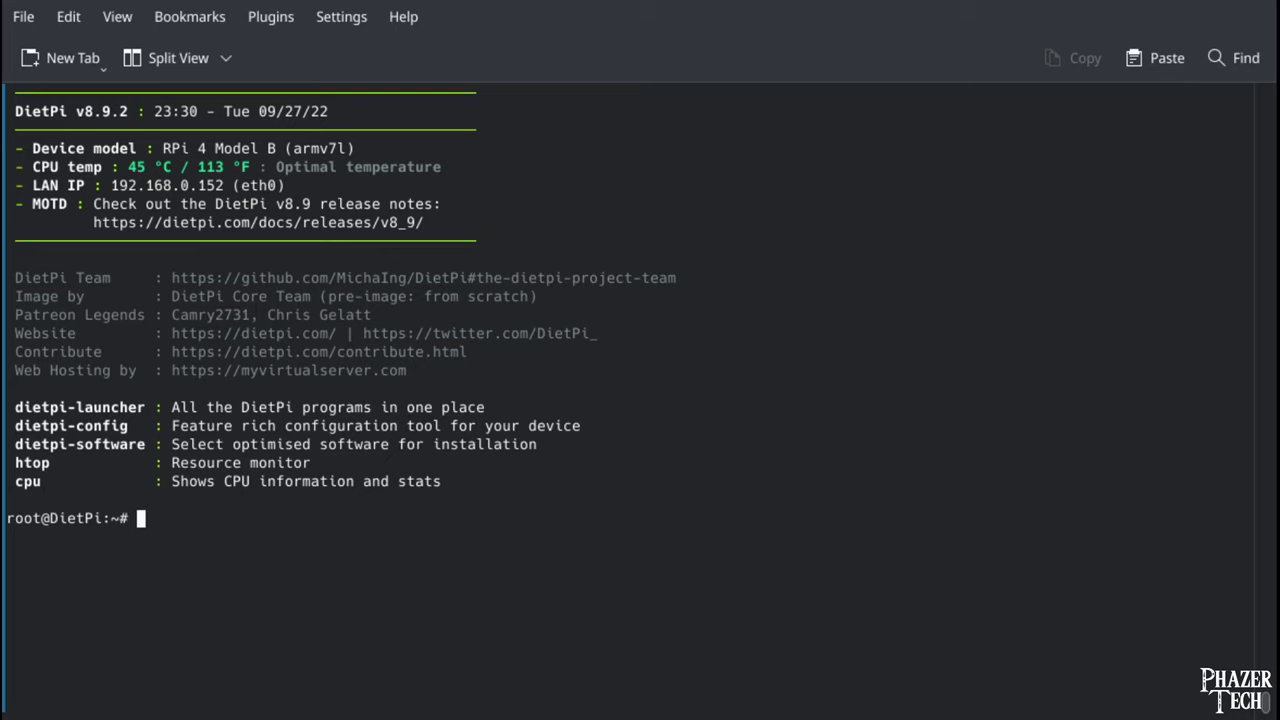
Step: View running processes with sudo htop, quit it, then show CPU temperature and clocks with sudo cpu
{"action": "type", "text": "sudo htop"}
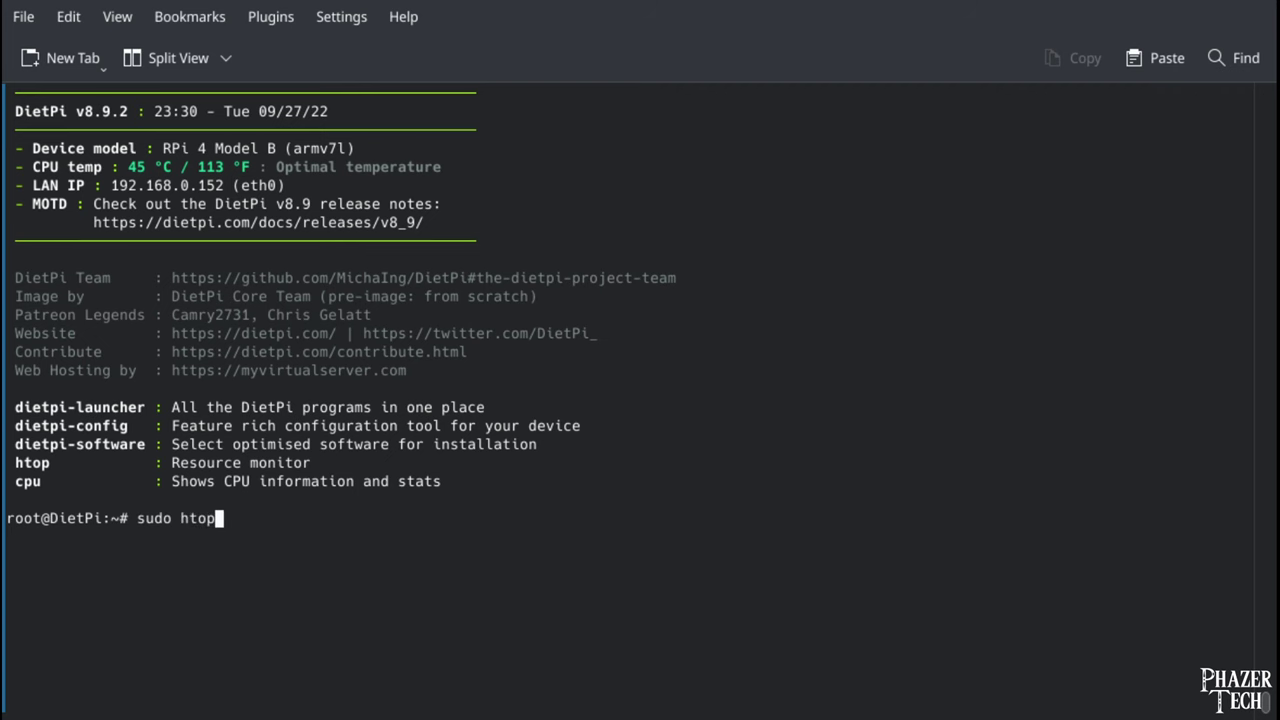
{"action": "key", "text": "Return"}
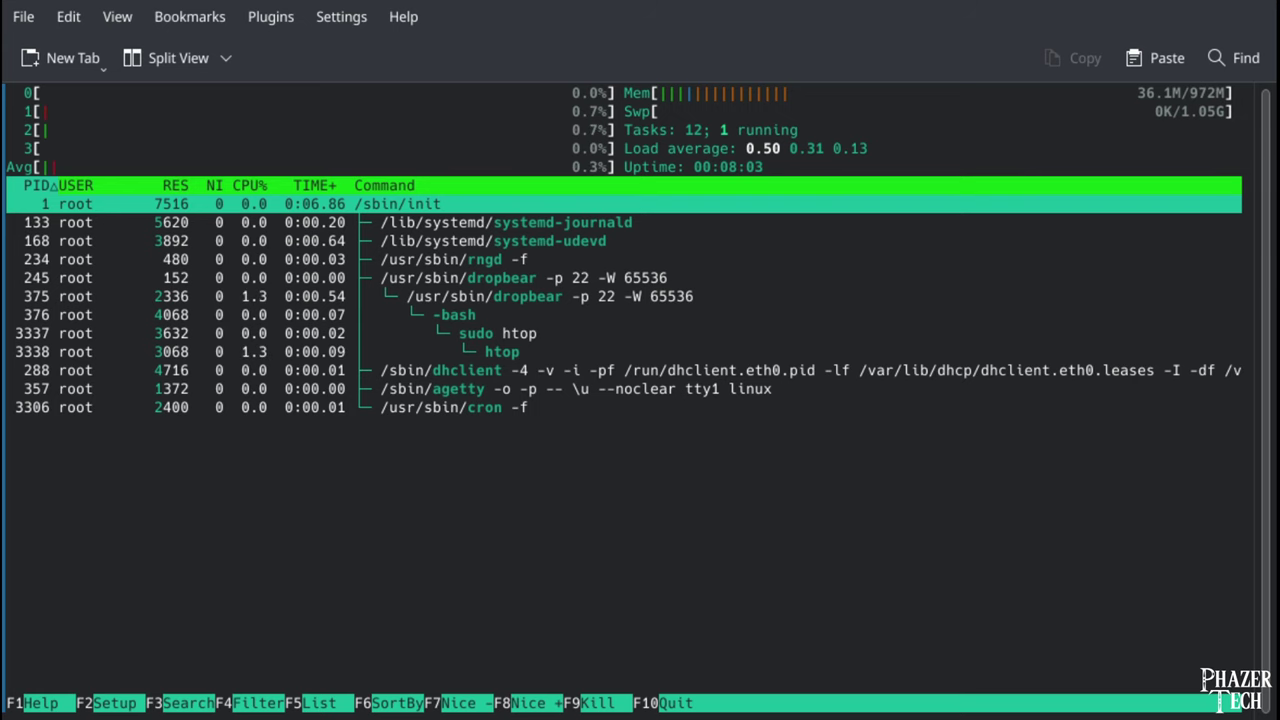
{"action": "key", "text": "F10"}
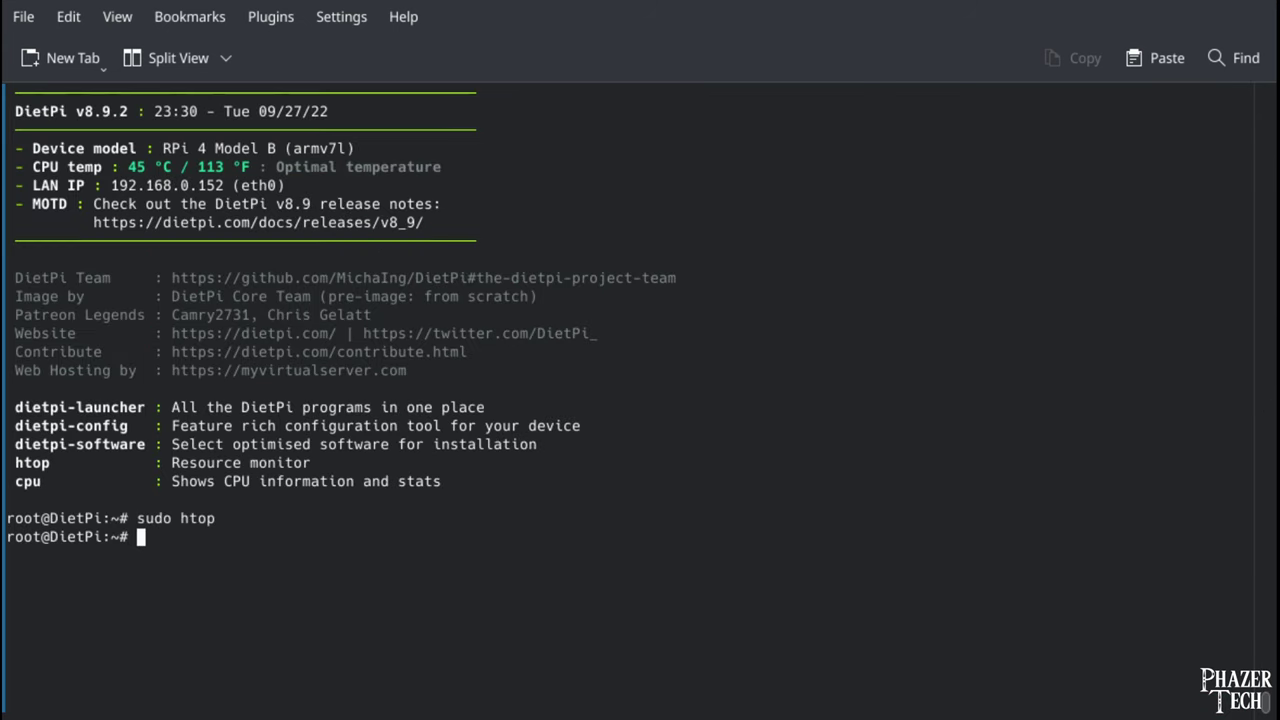
{"action": "type", "text": "sudo cpu"}
{"action": "key", "text": "Return"}
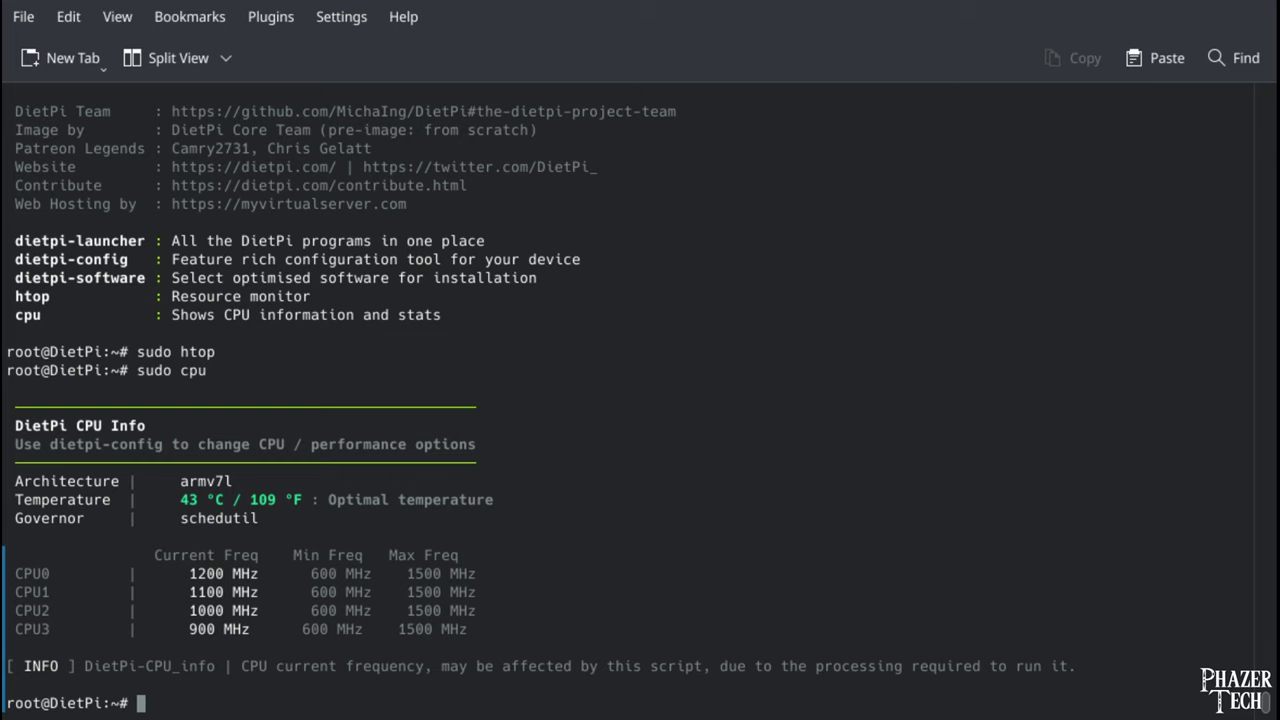
Step: Reopen DietPi-Software, reboot the Pi with sudo reboot, then enter sudo shutdown -h now
{"action": "type", "text": "sudo dietpi-"}
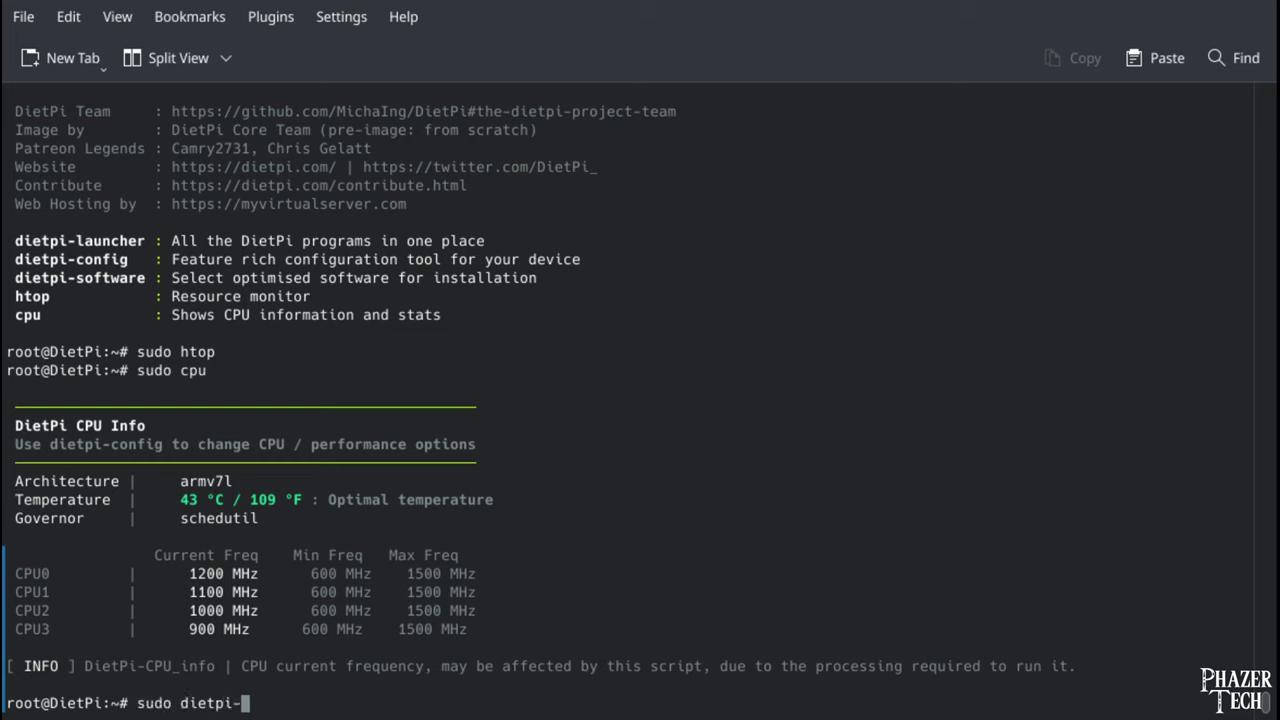
{"action": "type", "text": "software"}
{"action": "key", "text": "Return"}
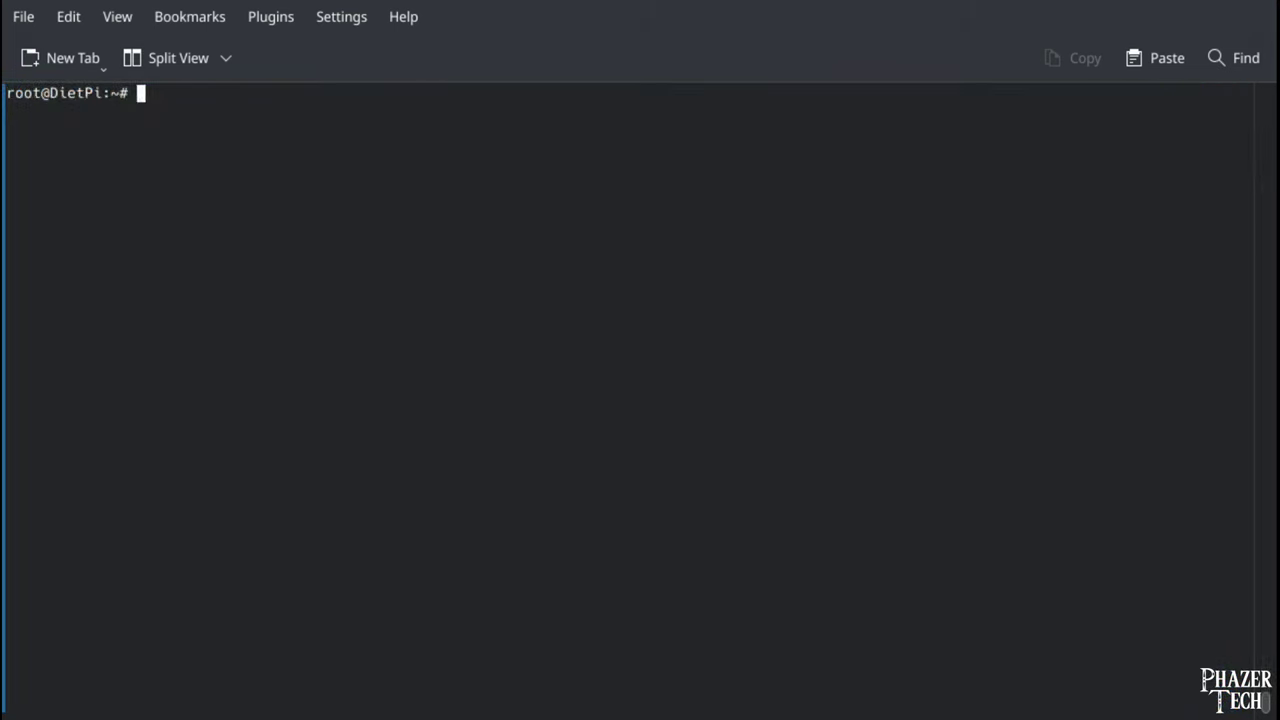
{"action": "type", "text": "sudo reboot"}
{"action": "key", "text": "Return"}
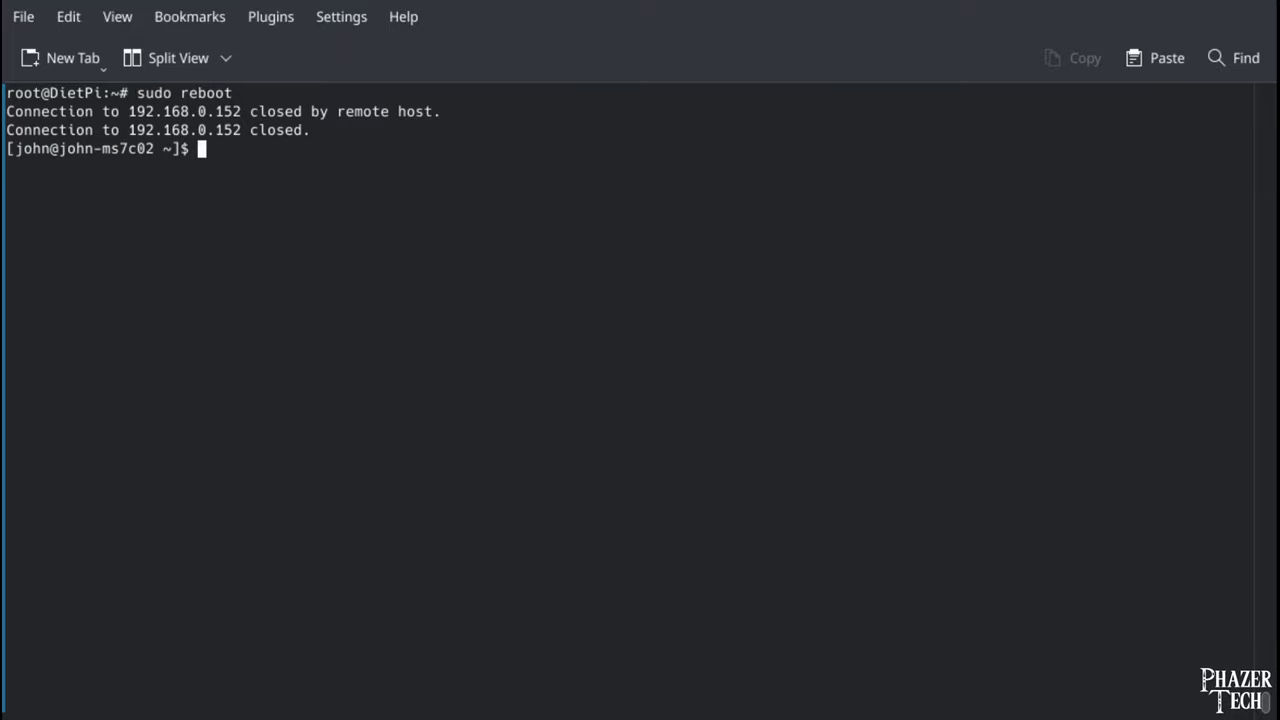
{"action": "type", "text": "sudo shut"}
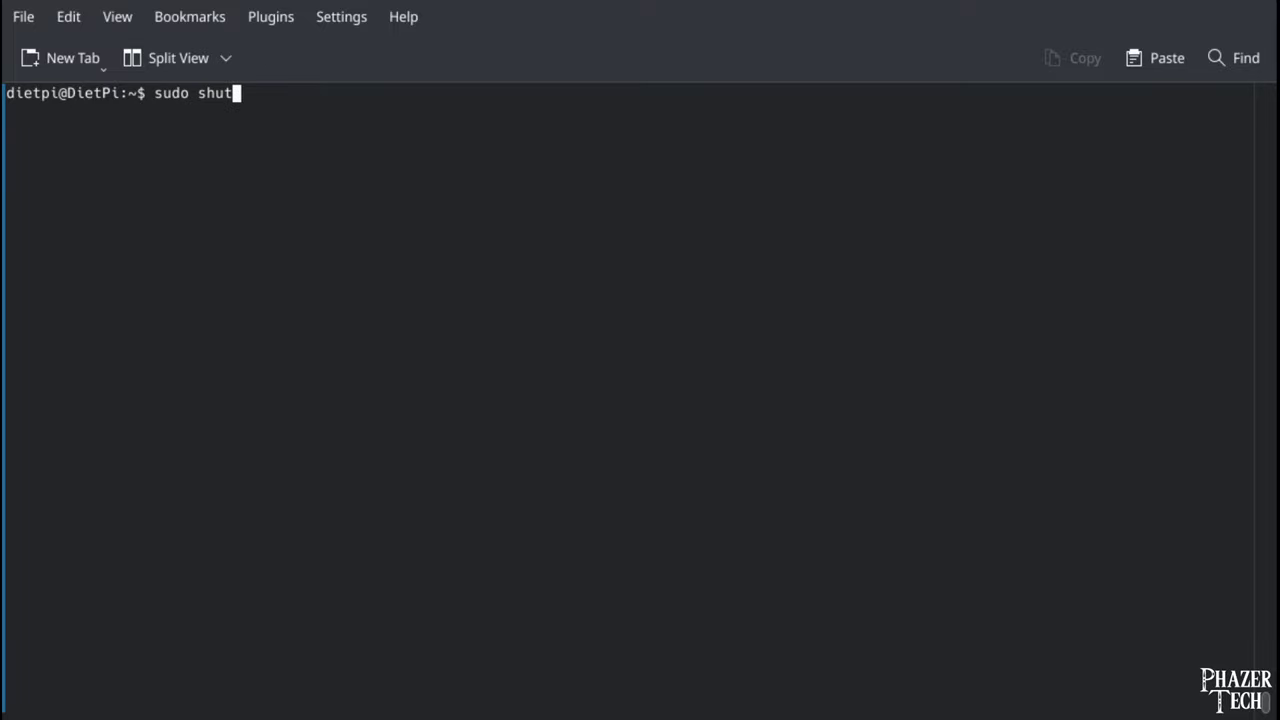
{"action": "type", "text": "down -h now"}
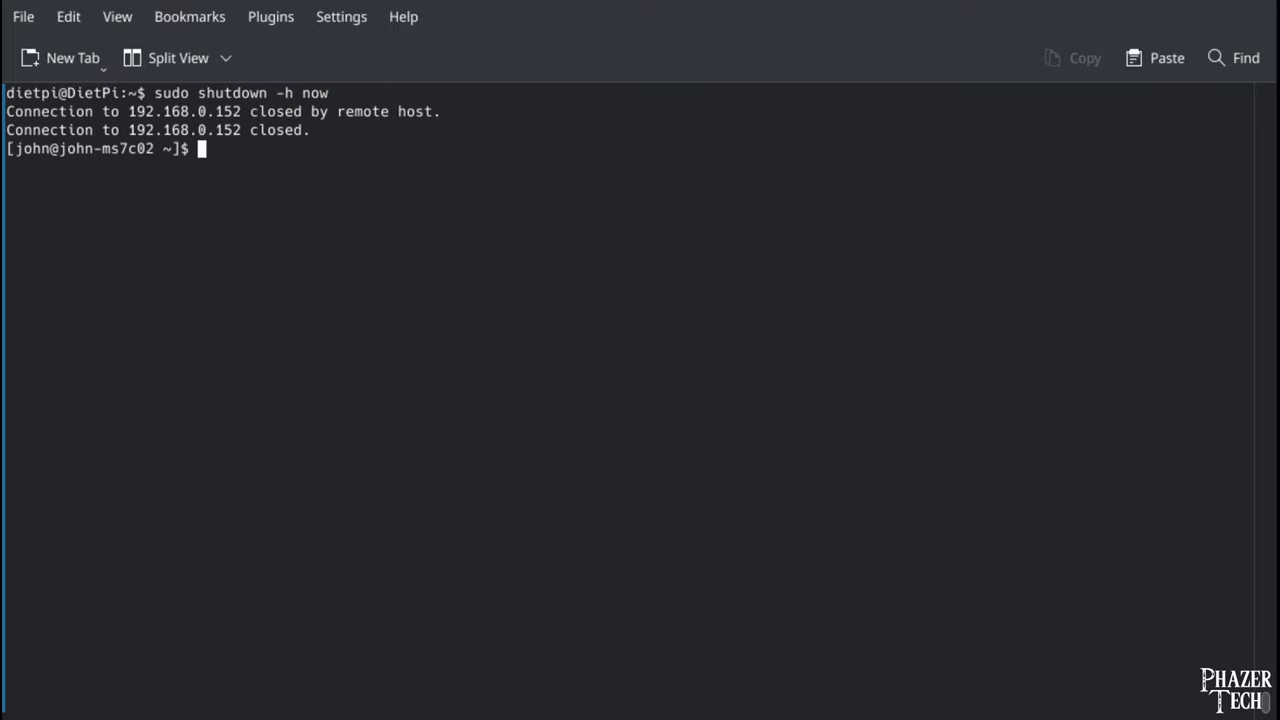